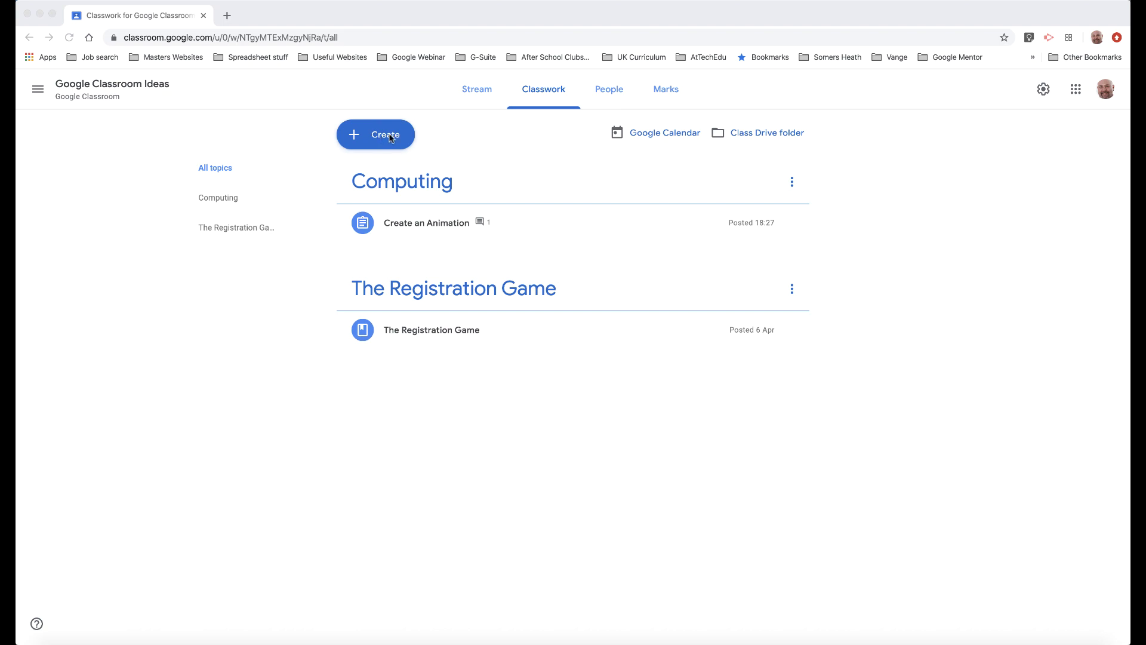
Preview the pages of Non-Verbal Reasoning - Test 2.pdf with Quick Look in Finder.
{"action": "left_click", "coordinate": [546, 122]}
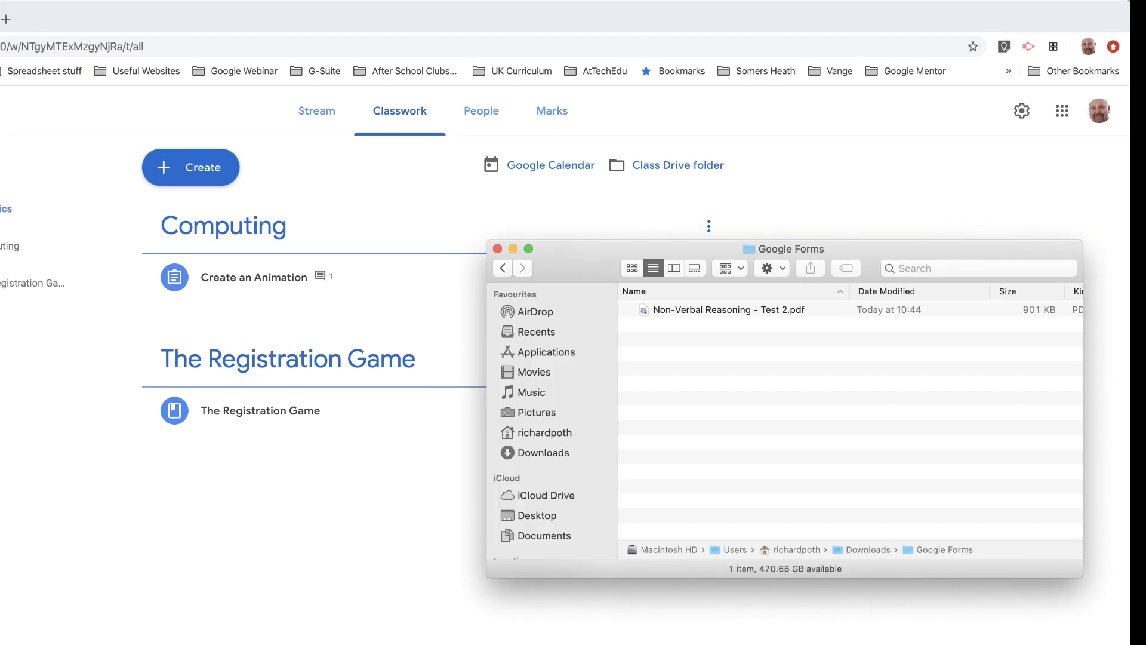
{"action": "left_click", "coordinate": [748, 309]}
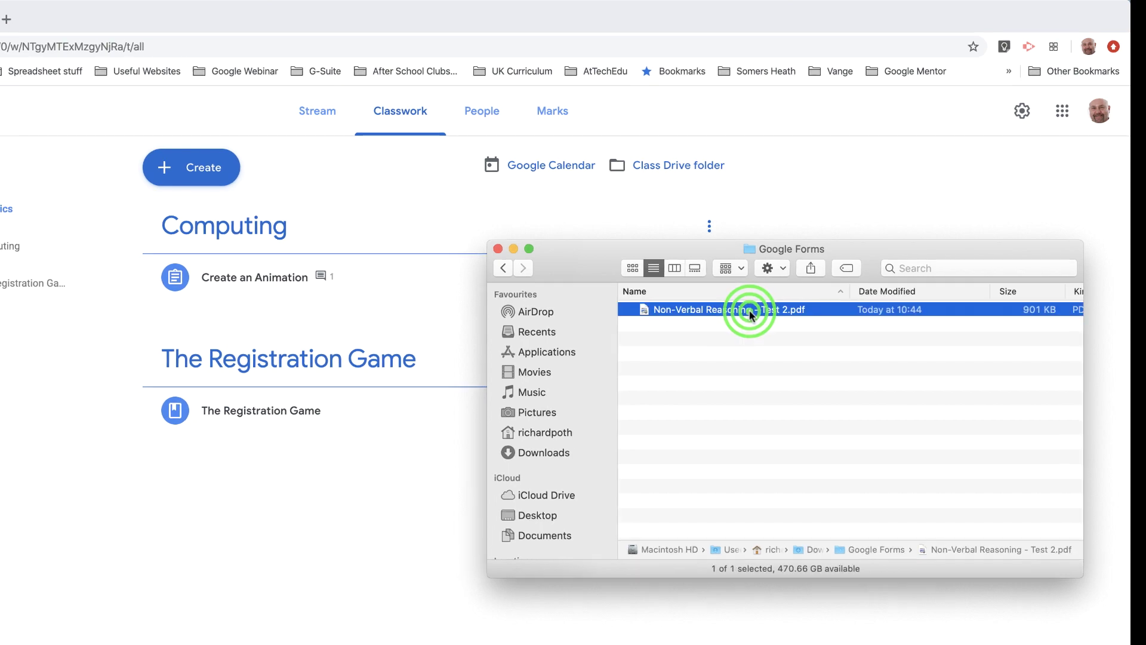
{"action": "key", "text": "space"}
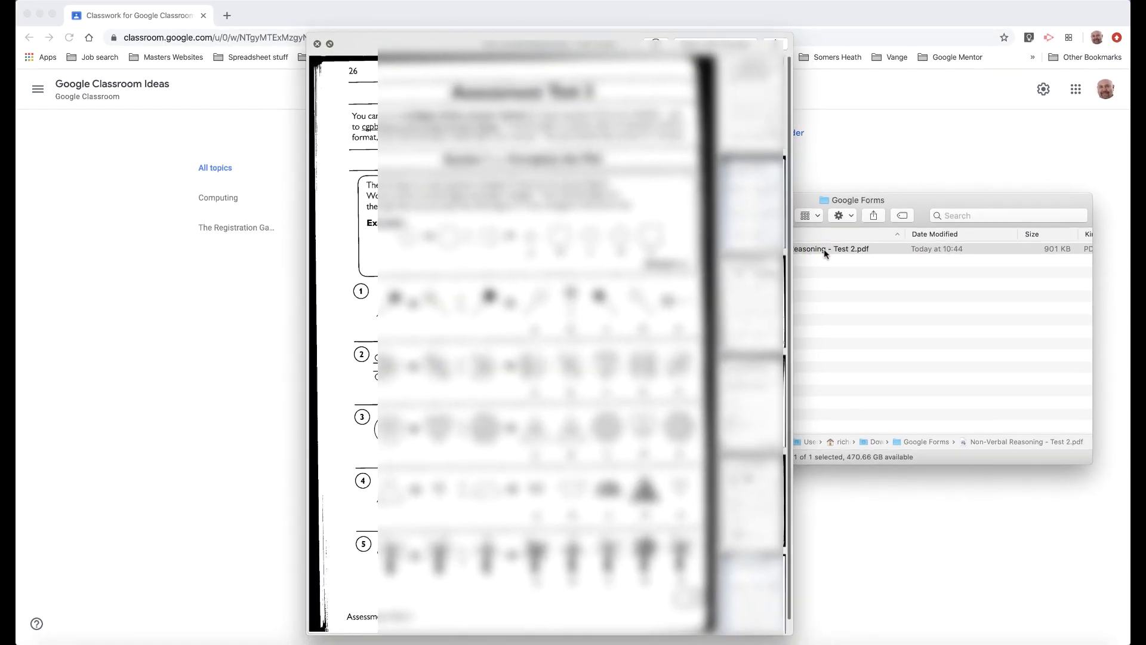
{"action": "scroll", "coordinate": [516, 345], "scroll_direction": "down", "scroll_amount": 10}
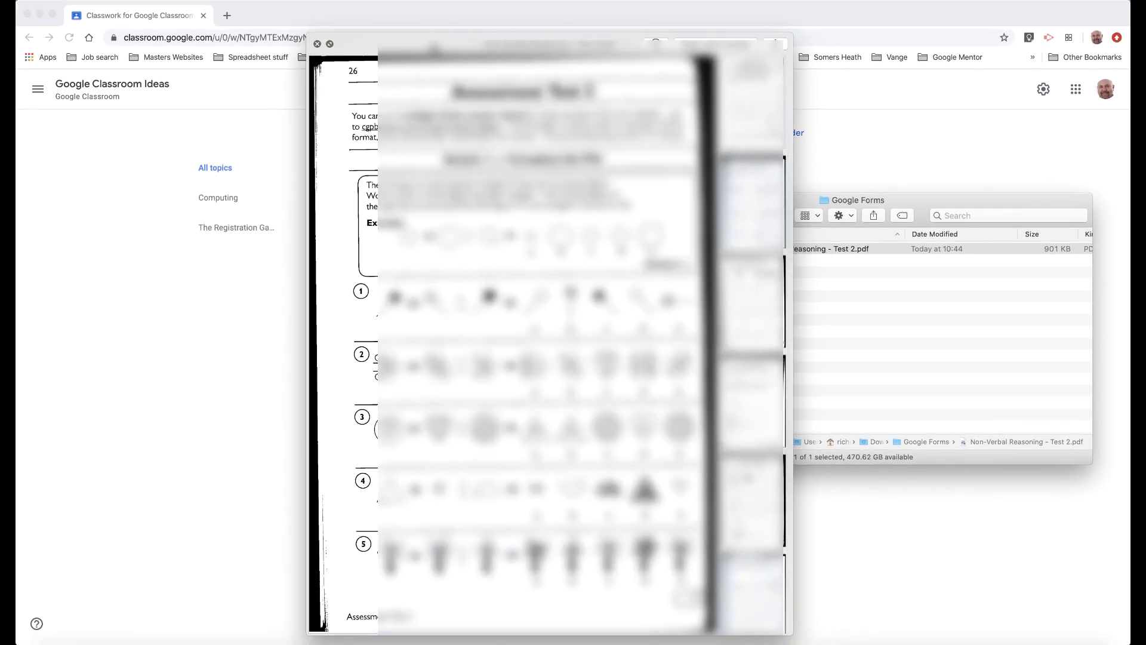
{"action": "key", "text": "space"}
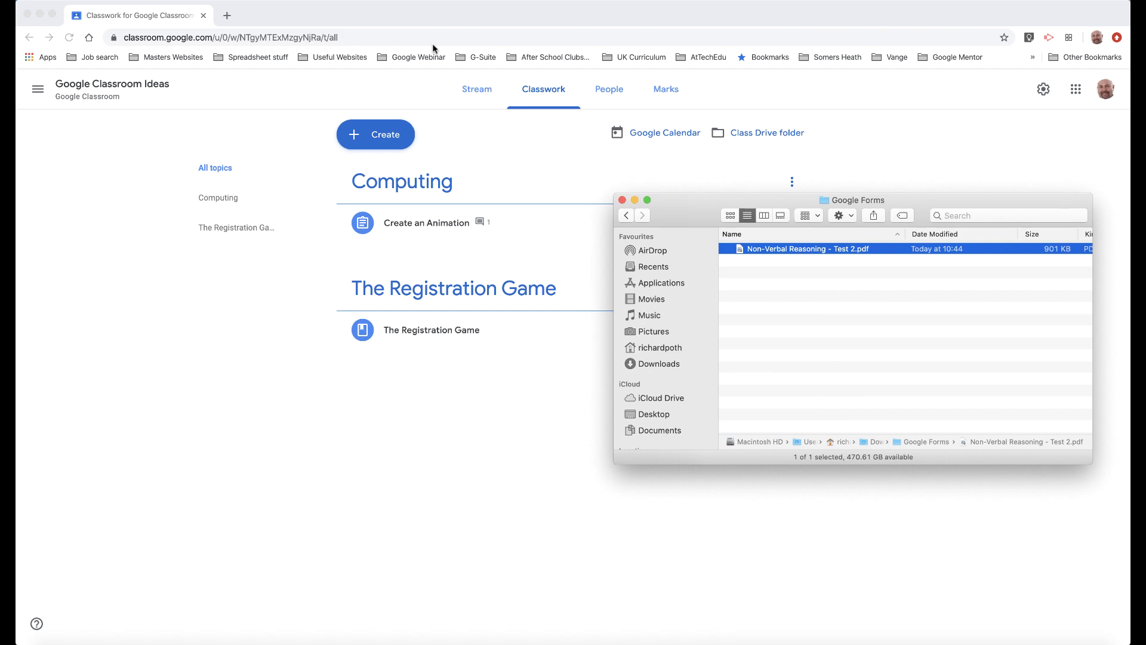
{"action": "left_click", "coordinate": [378, 135]}
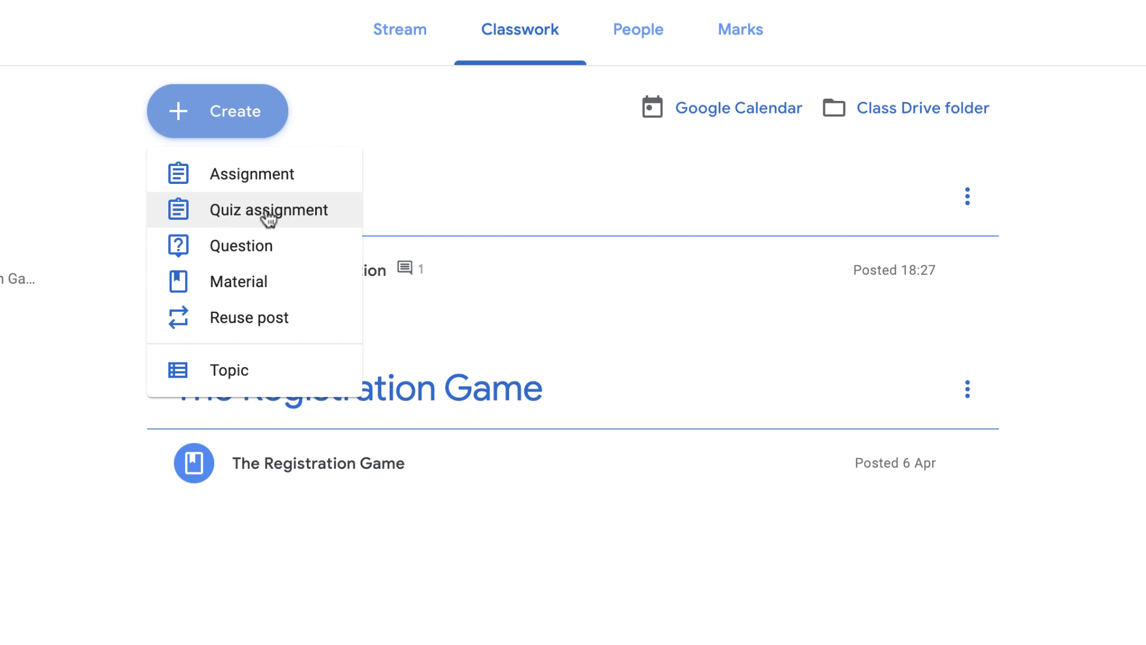
Start a new quiz assignment titled 'Verbal Reasoning'.
{"action": "left_click", "coordinate": [249, 210]}
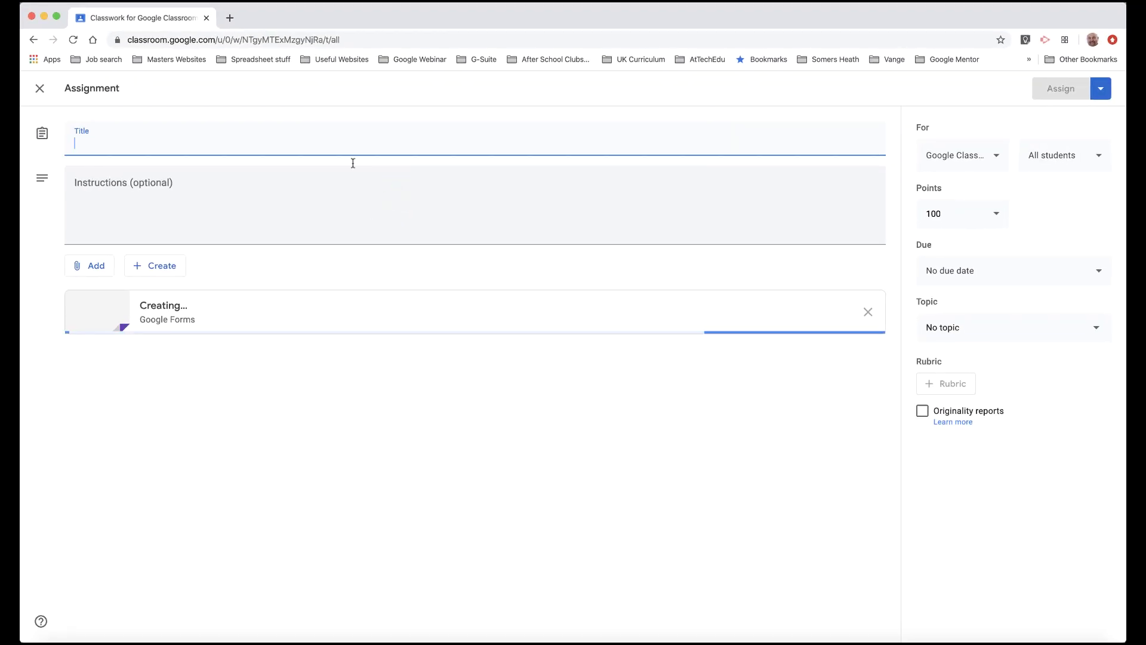
{"action": "left_click", "coordinate": [316, 149]}
{"action": "type", "text": "Verbal Reasoning"}
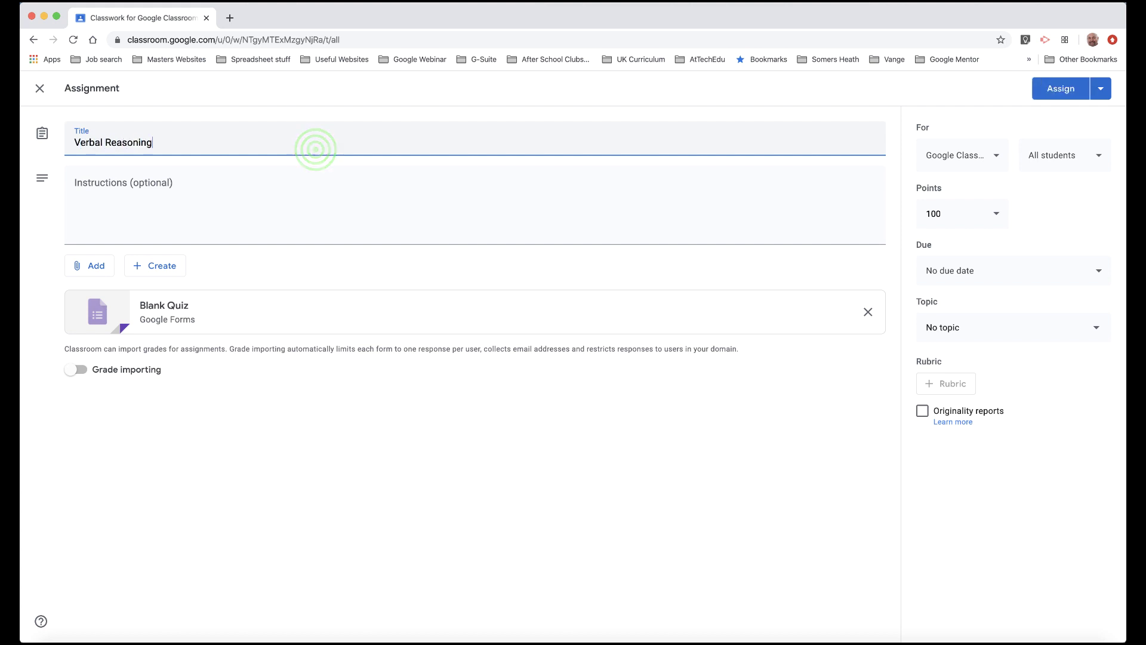
Write instructions: 'Open the pdf.', 'Look at the questions.', 'Open the Google and answer the questions from the pdf.'.
{"action": "left_click", "coordinate": [294, 187]}
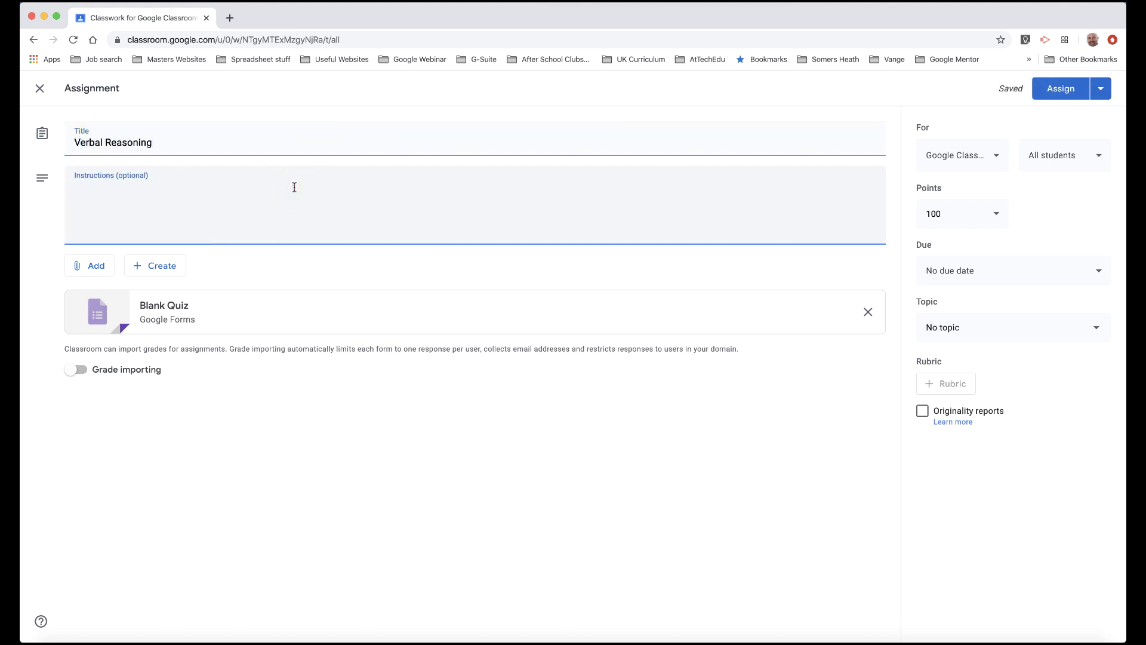
{"action": "left_click", "coordinate": [294, 187]}
{"action": "type", "text": "Open the pdf."}
{"action": "key", "text": "Return"}
{"action": "type", "text": "Look at the quies"}
{"action": "key", "text": "BackSpace"}
{"action": "key", "text": "BackSpace"}
{"action": "key", "text": "BackSpace"}
{"action": "type", "text": "estions."}
{"action": "key", "text": "Return"}
{"action": "type", "text": "Open the Google and "}
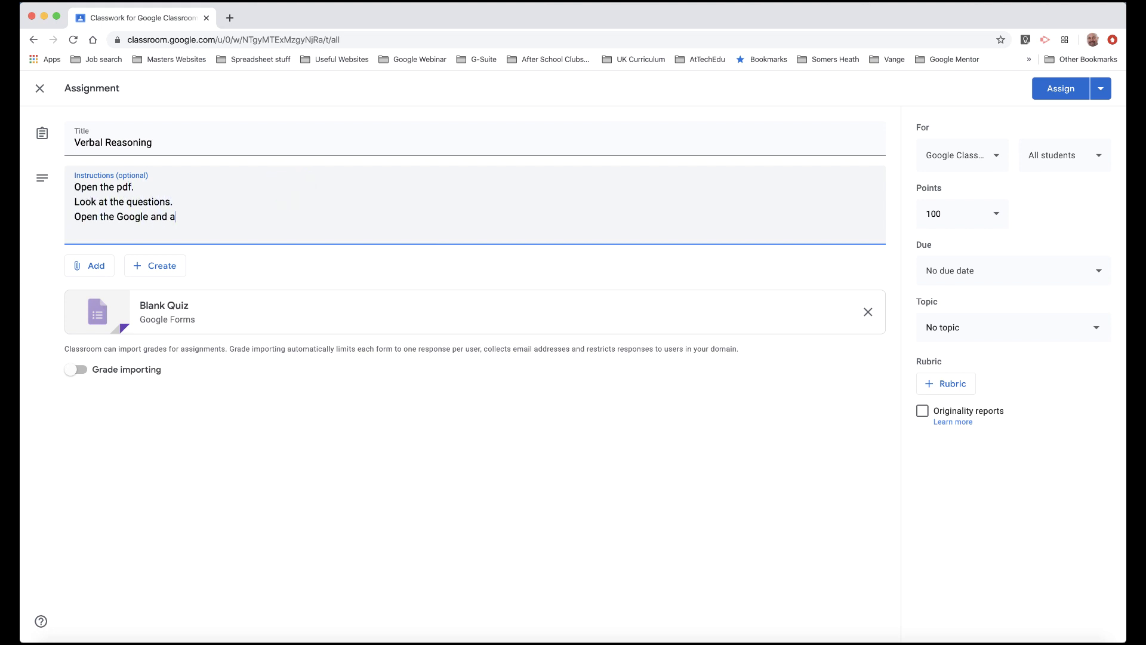
{"action": "type", "text": "answer the questions from the pdf."}
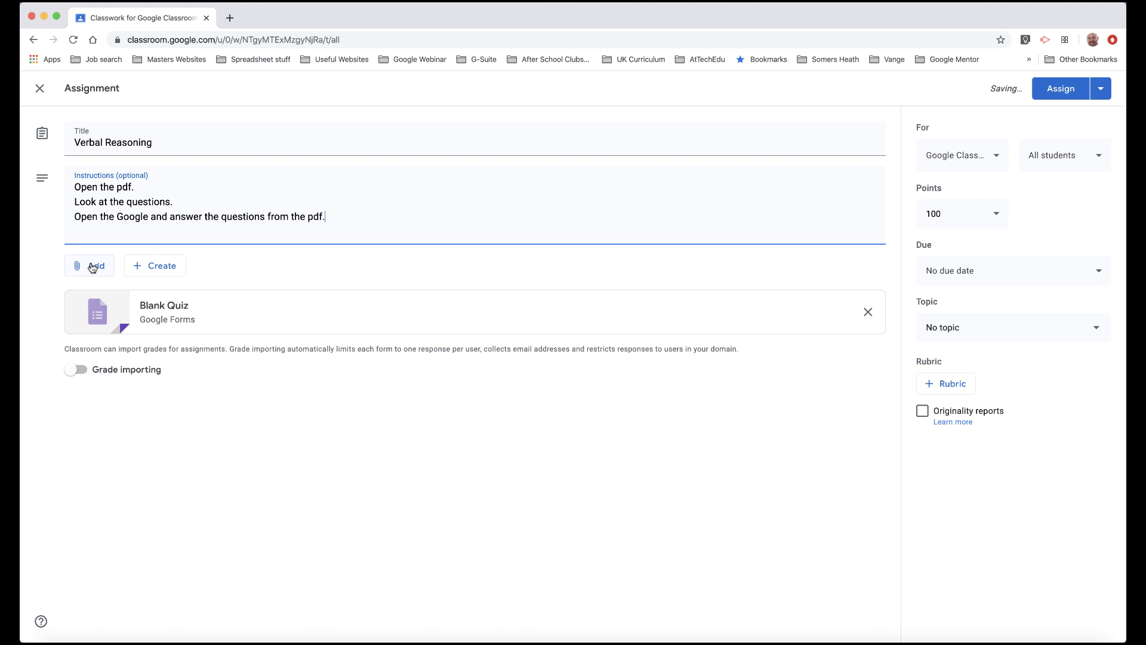
{"action": "left_click", "coordinate": [92, 267]}
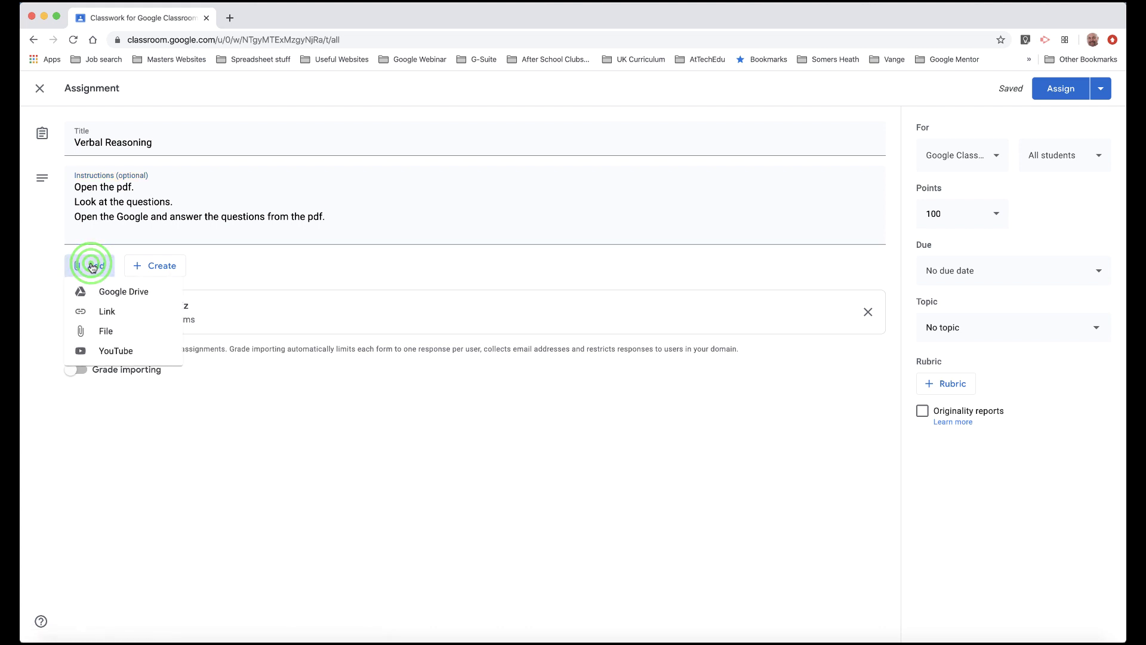
Upload Non-Verbal Reasoning - Test 2.pdf from the computer as an assignment attachment.
{"action": "left_click", "coordinate": [108, 333]}
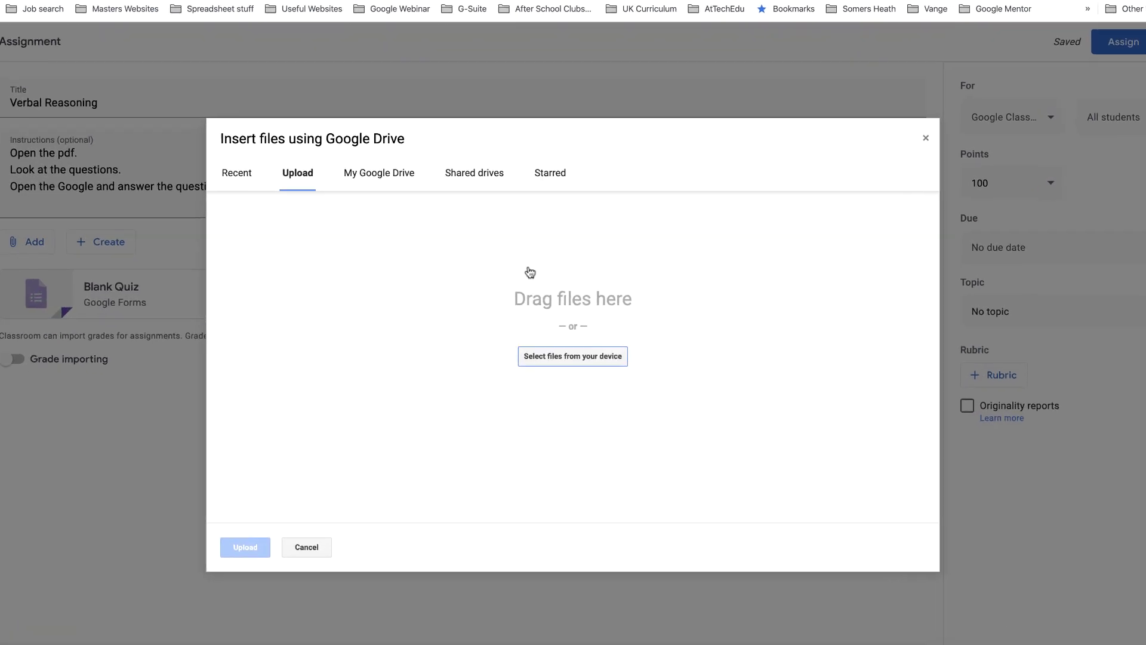
{"action": "left_click", "coordinate": [572, 338]}
{"action": "left_click_drag", "start_coordinate": [873, 182], "coordinate": [434, 360]}
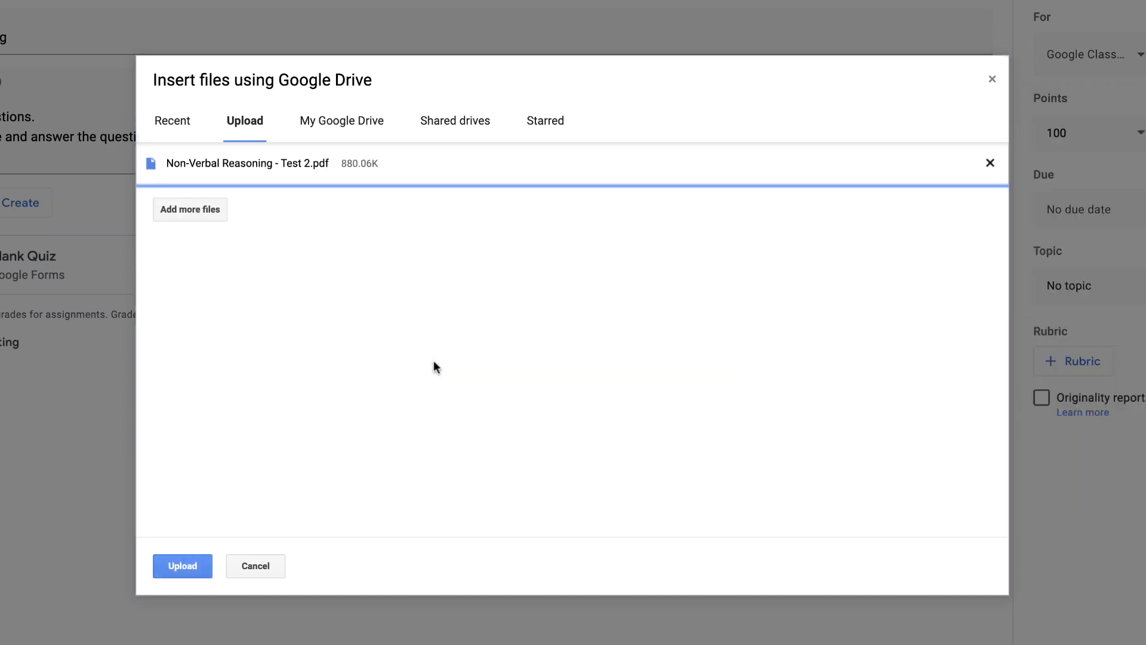
{"action": "left_click", "coordinate": [177, 566]}
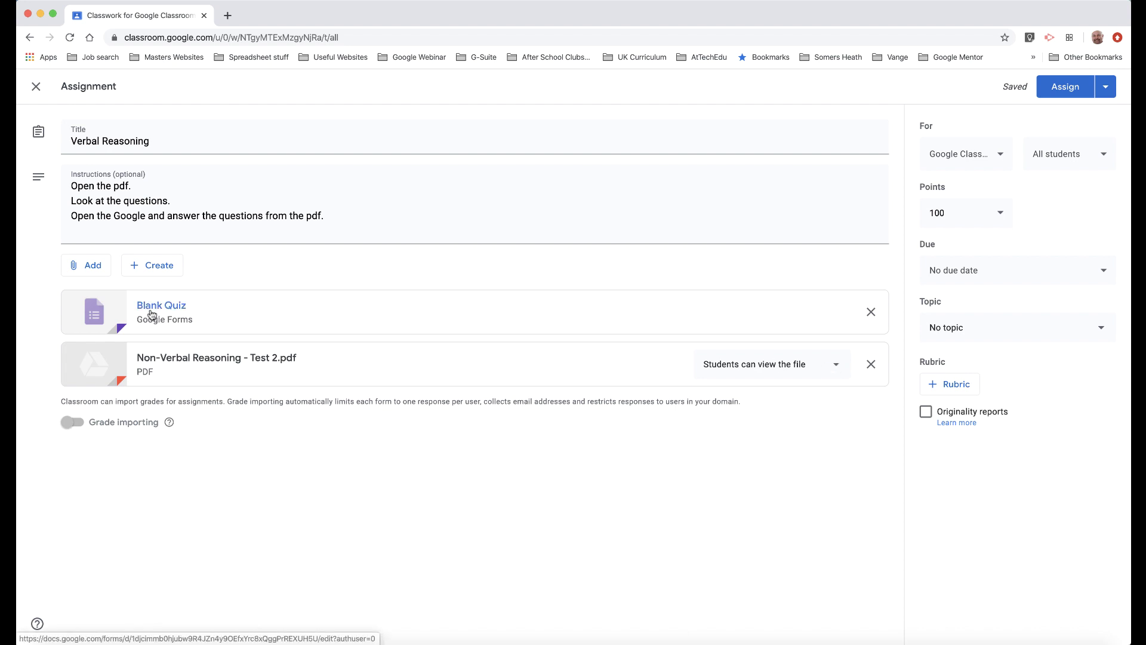
Rename the attached Blank Quiz's form title and file name to 'Verbal Reasoning Quiz'.
{"action": "left_click", "coordinate": [427, 310]}
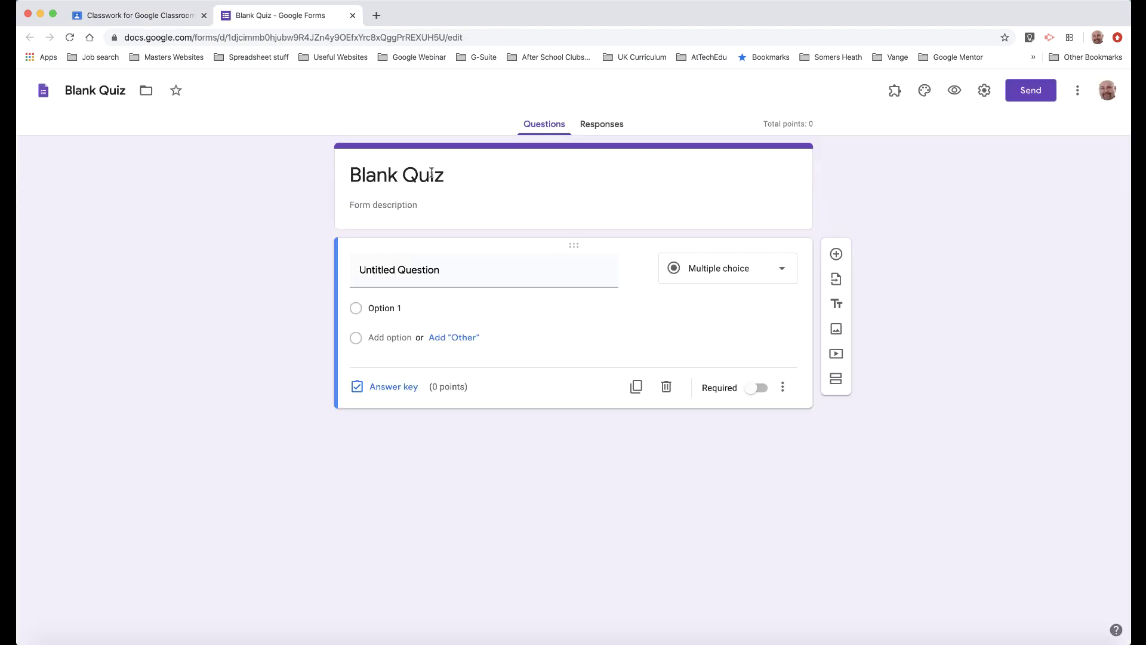
{"action": "left_click", "coordinate": [432, 173]}
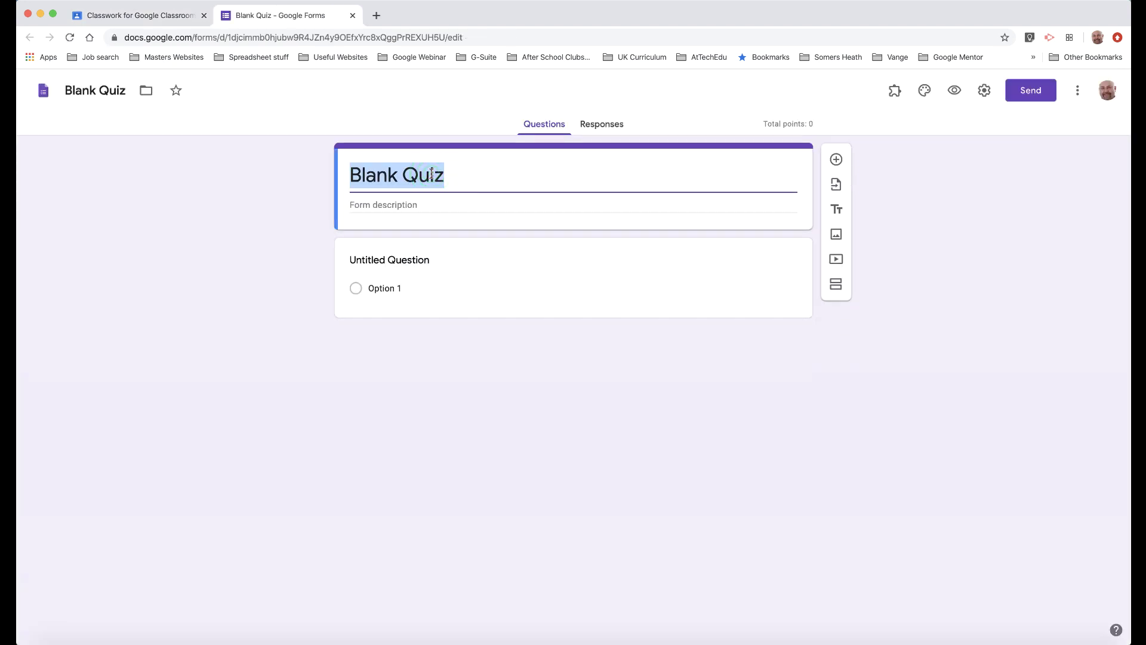
{"action": "type", "text": "Verbal Reasoning Quiz"}
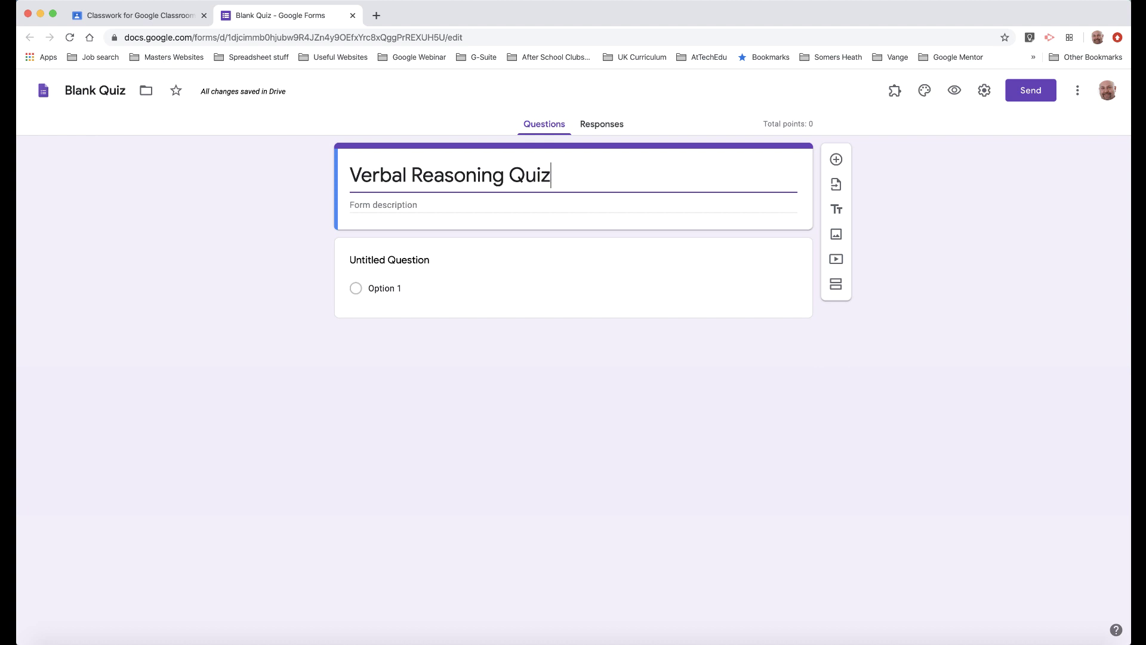
{"action": "left_click", "coordinate": [99, 90]}
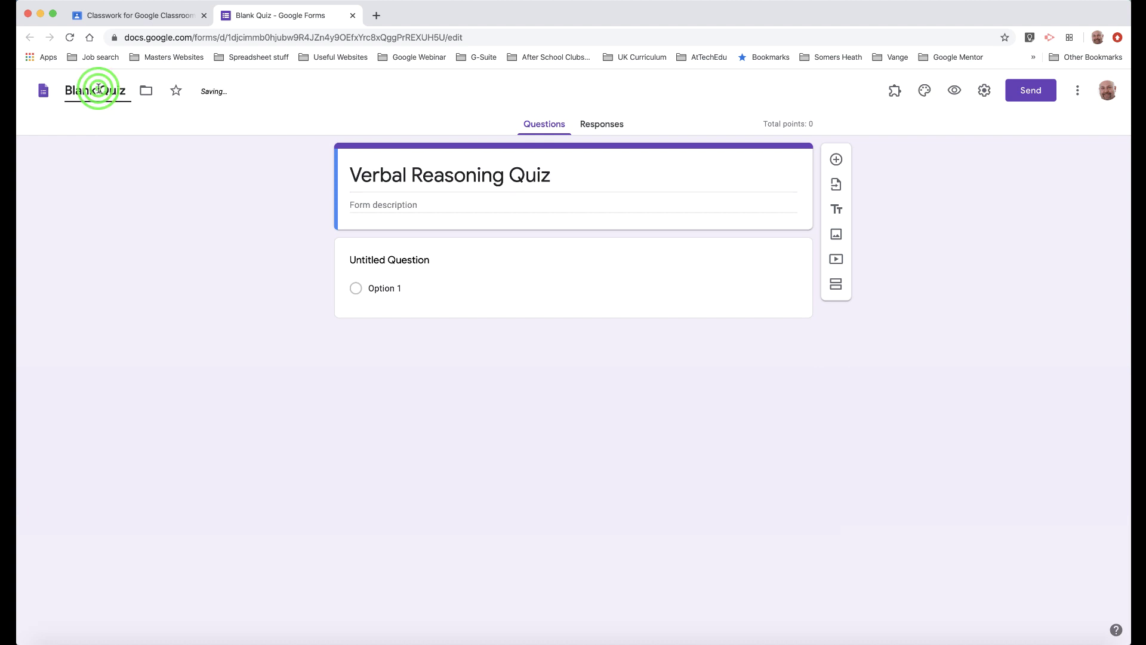
{"action": "double_click", "coordinate": [102, 89]}
{"action": "type", "text": "Verbal Reasoning Quiz"}
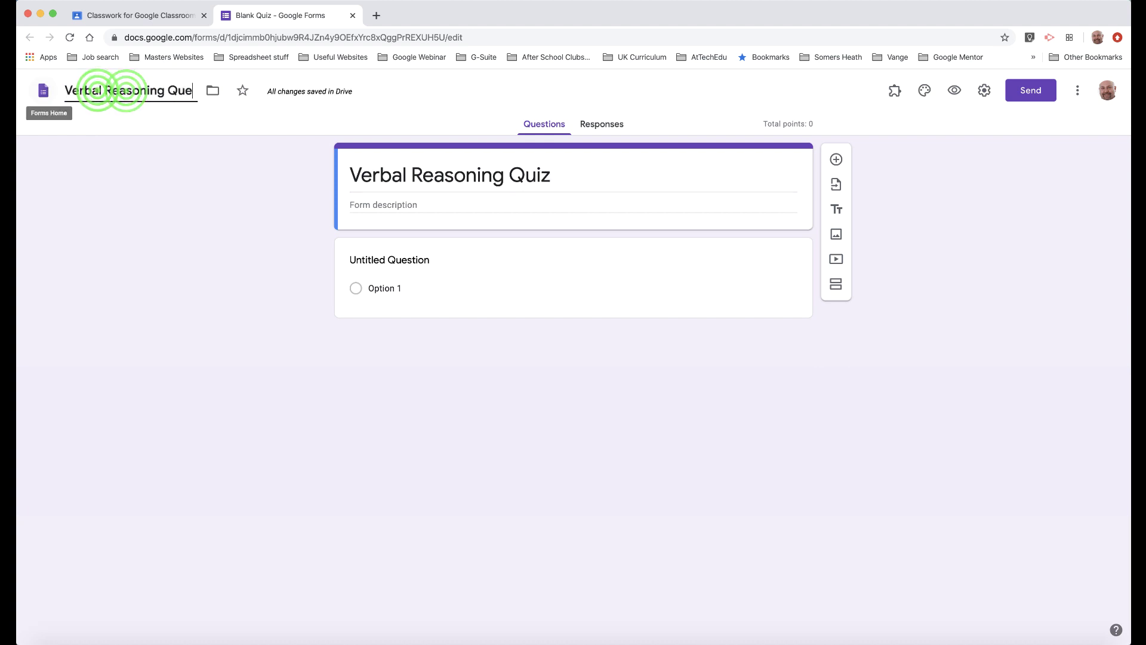
{"action": "left_click", "coordinate": [471, 266]}
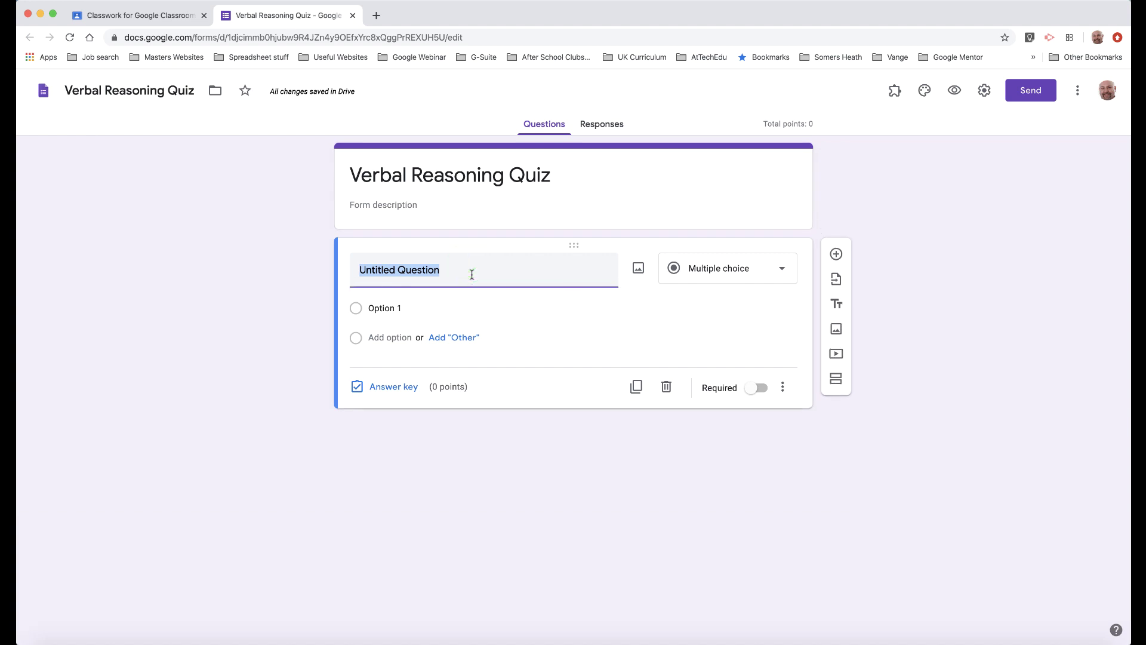
Make a required multiple-choice question 'Class' with options 4A, 4B and 4C.
{"action": "type", "text": "Class"}
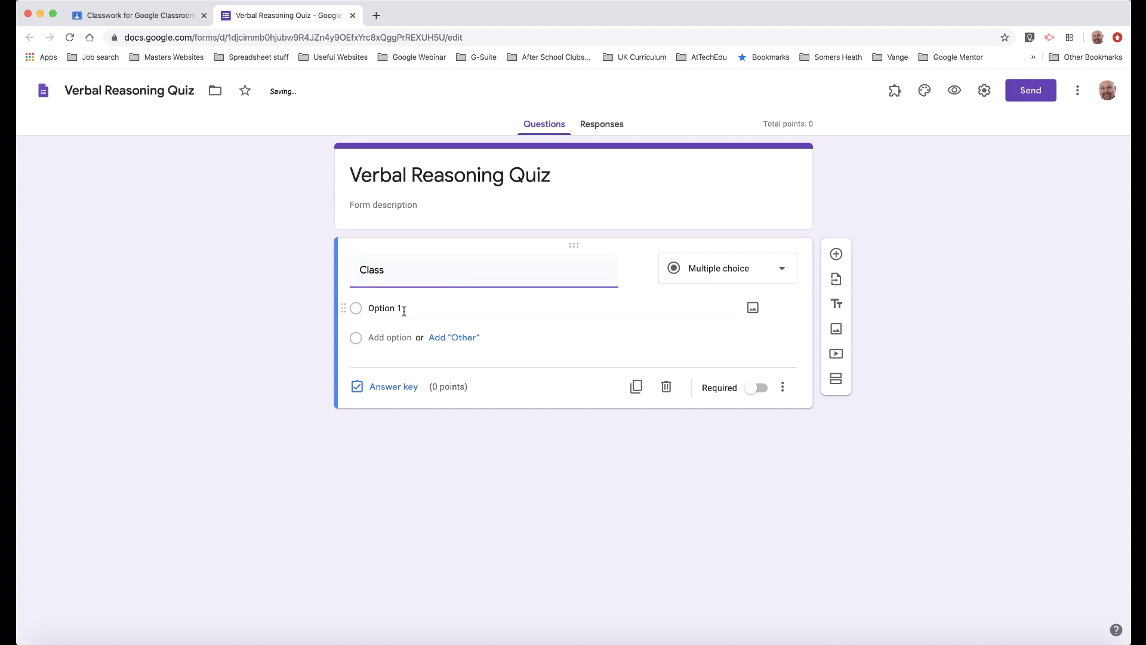
{"action": "left_click", "coordinate": [385, 309]}
{"action": "type", "text": "4A"}
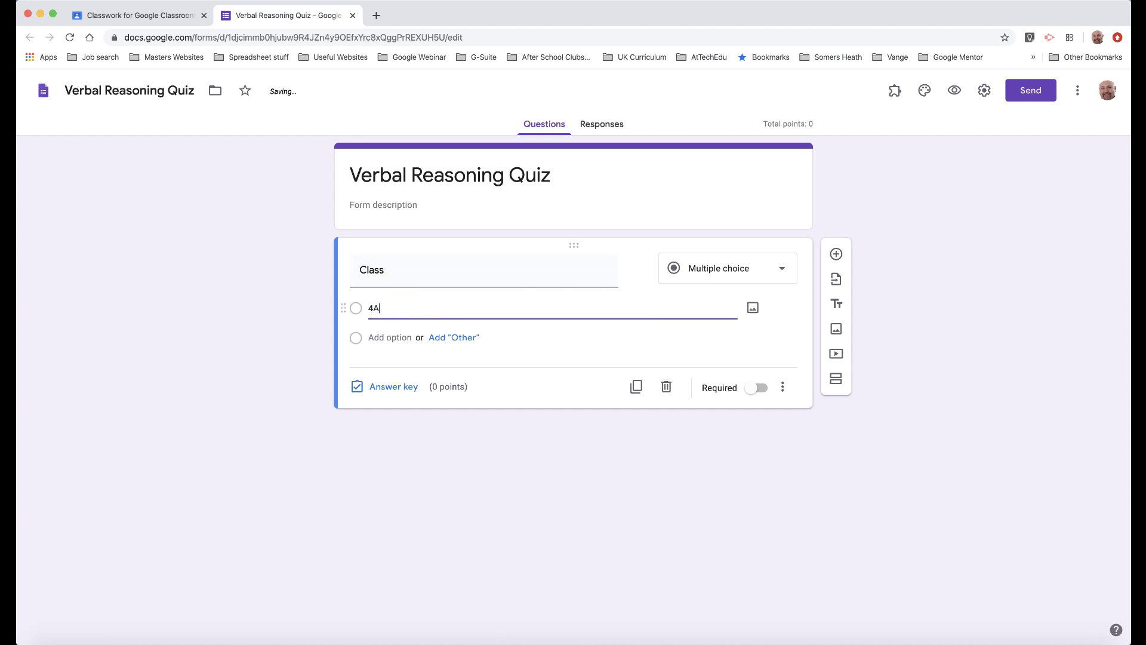
{"action": "key", "text": "Return"}
{"action": "type", "text": "4B"}
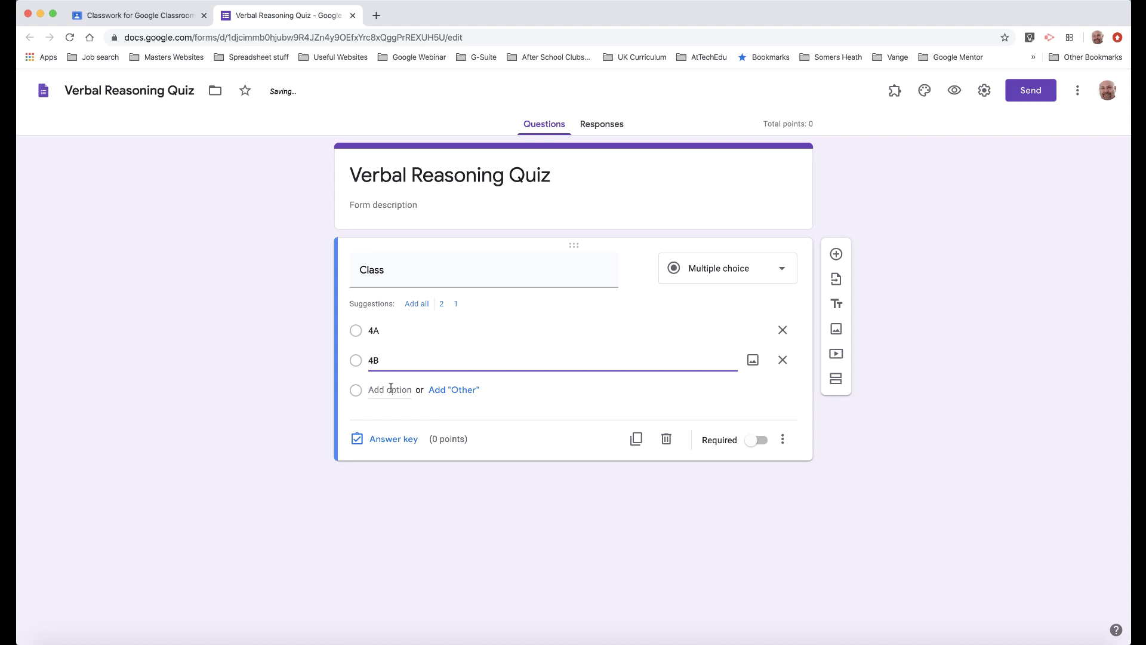
{"action": "left_click", "coordinate": [389, 390]}
{"action": "type", "text": "4C"}
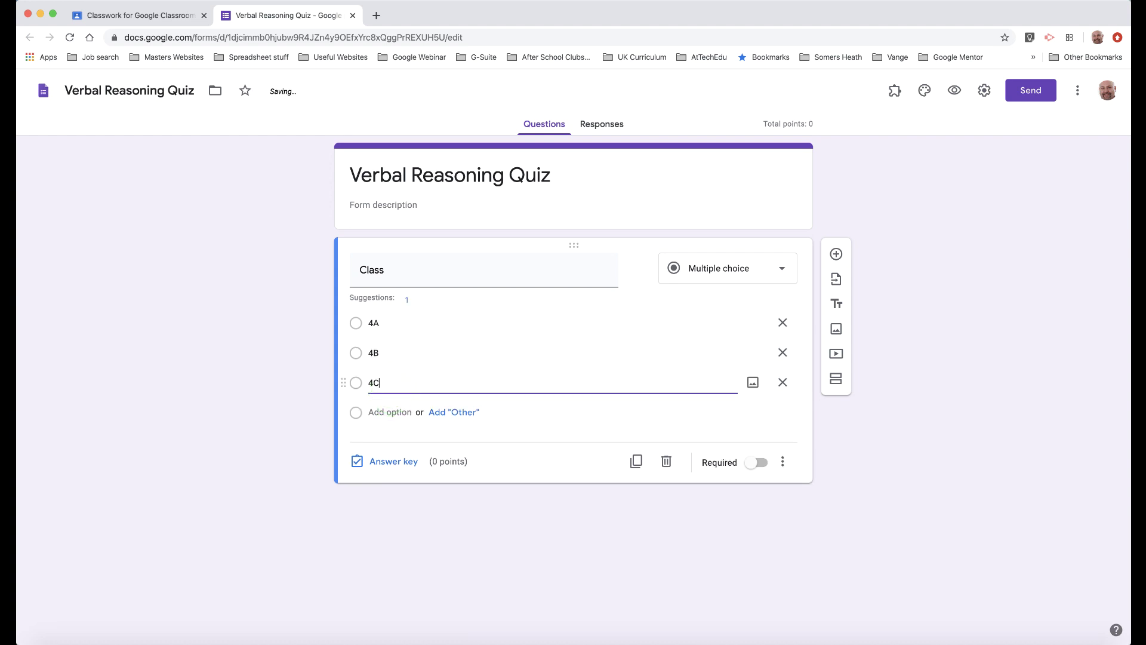
{"action": "left_click", "coordinate": [877, 481]}
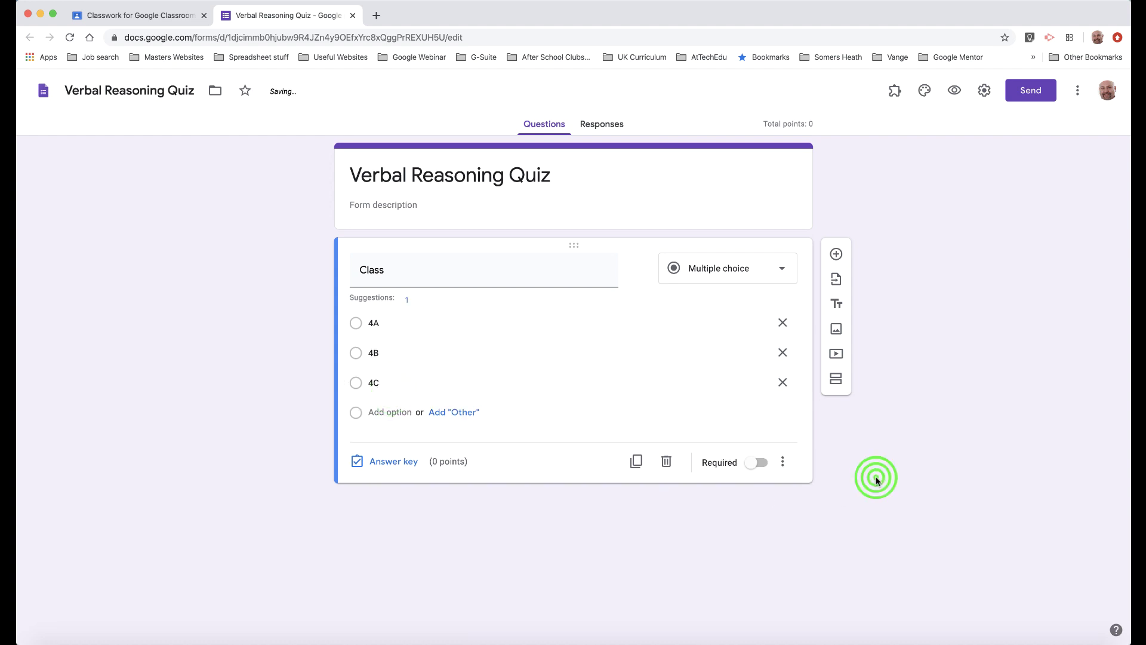
{"action": "left_click", "coordinate": [763, 464]}
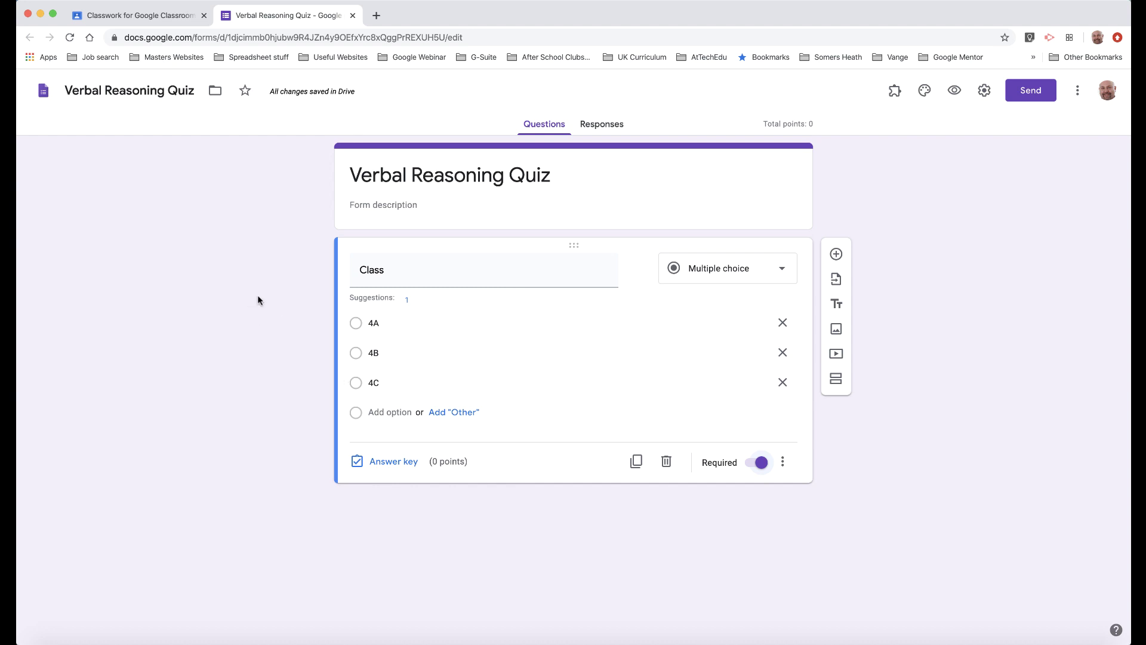
{"action": "left_click", "coordinate": [143, 19]}
Open the attached Non-Verbal Reasoning PDF and scroll through its pages.
{"action": "left_click", "coordinate": [186, 361]}
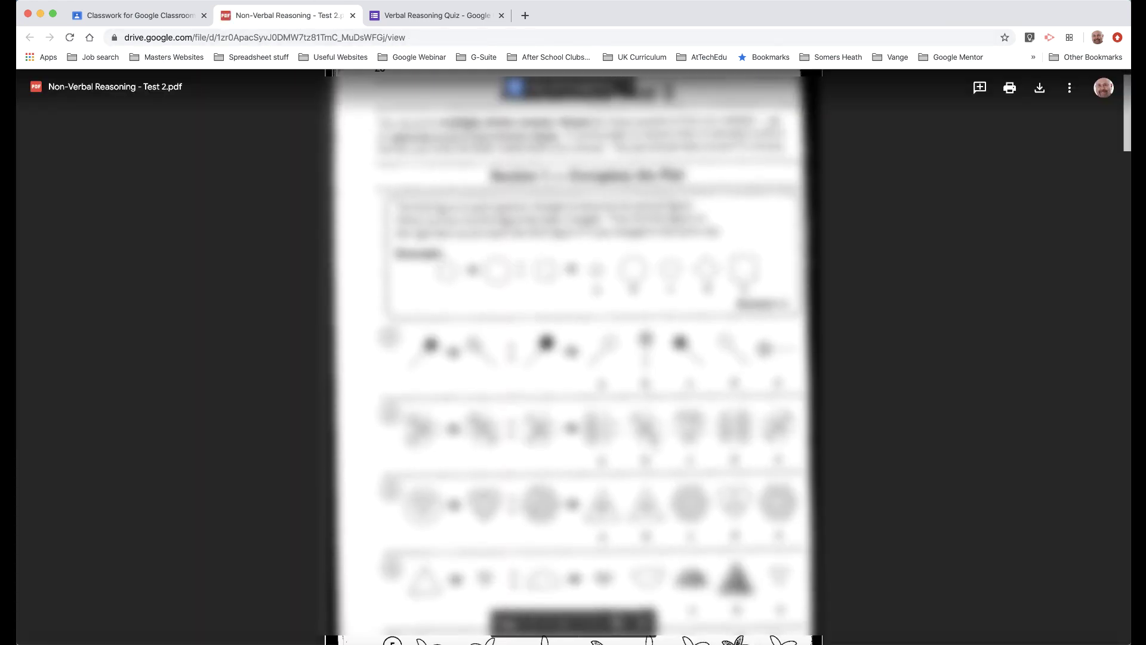
{"action": "scroll", "coordinate": [574, 359], "scroll_direction": "down", "scroll_amount": 10}
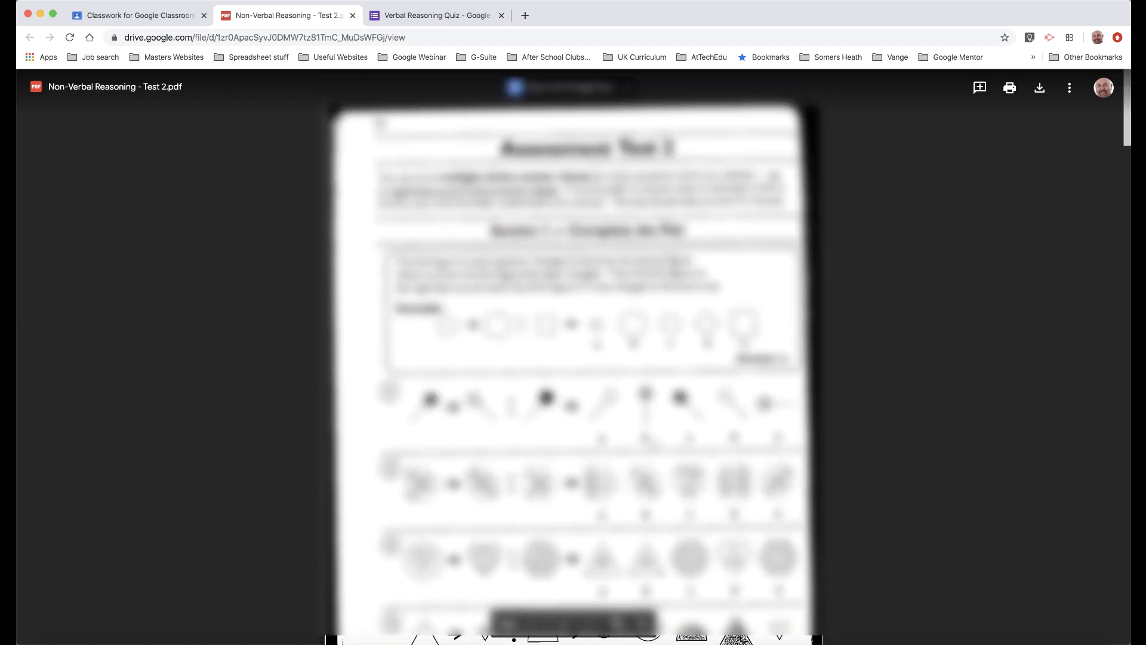
{"action": "scroll", "coordinate": [573, 358], "scroll_direction": "down", "scroll_amount": 5}
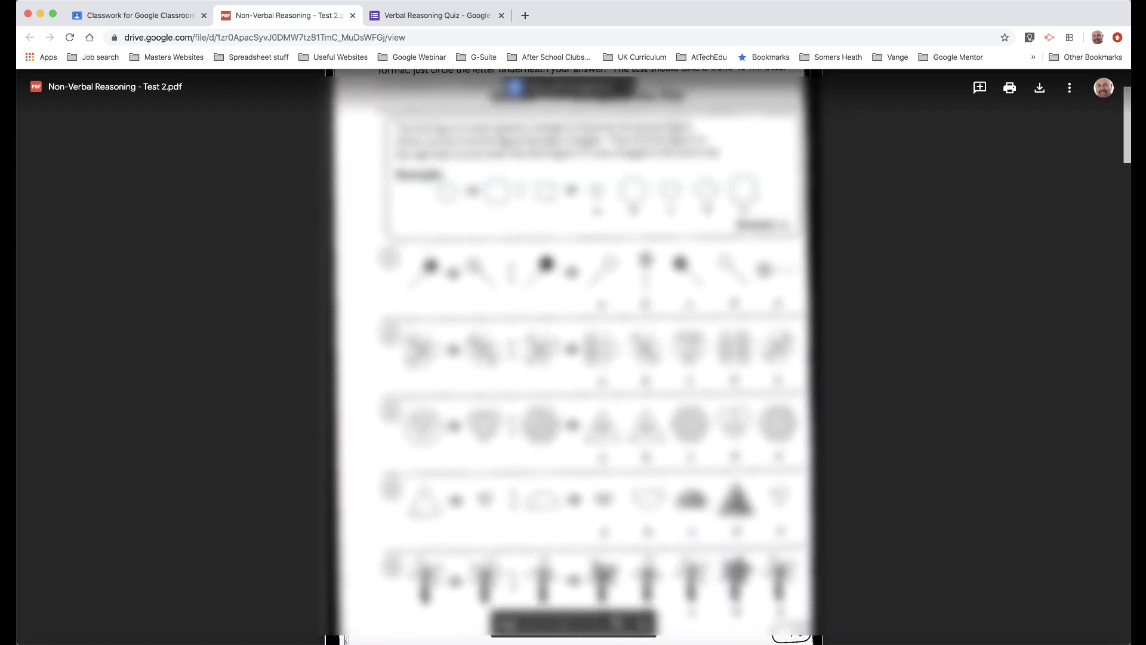
{"action": "left_click", "coordinate": [290, 17]}
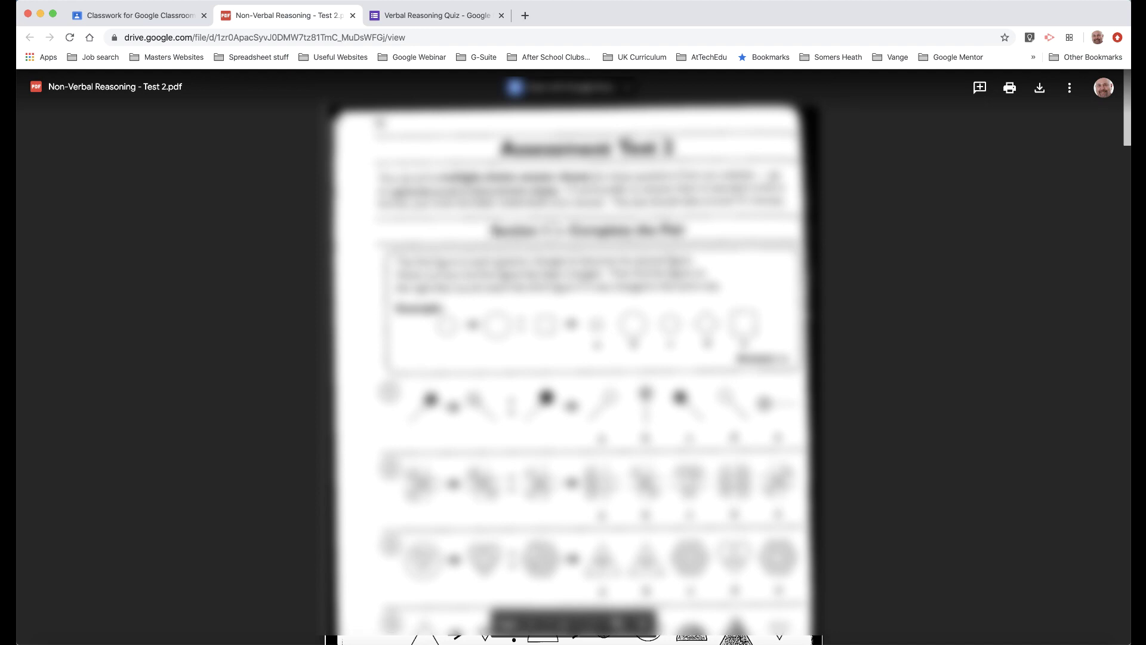
{"action": "scroll", "coordinate": [573, 358], "scroll_direction": "down", "scroll_amount": 15}
{"action": "scroll", "coordinate": [573, 358], "scroll_direction": "down", "scroll_amount": 15}
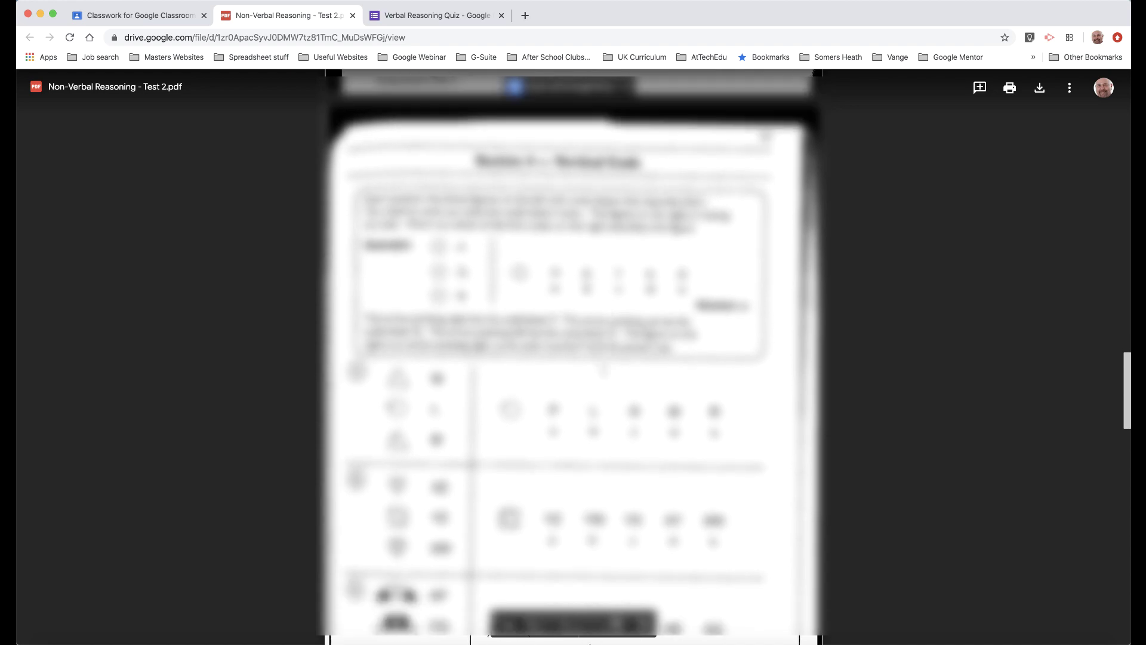
{"action": "scroll", "coordinate": [573, 358], "scroll_direction": "down", "scroll_amount": 15}
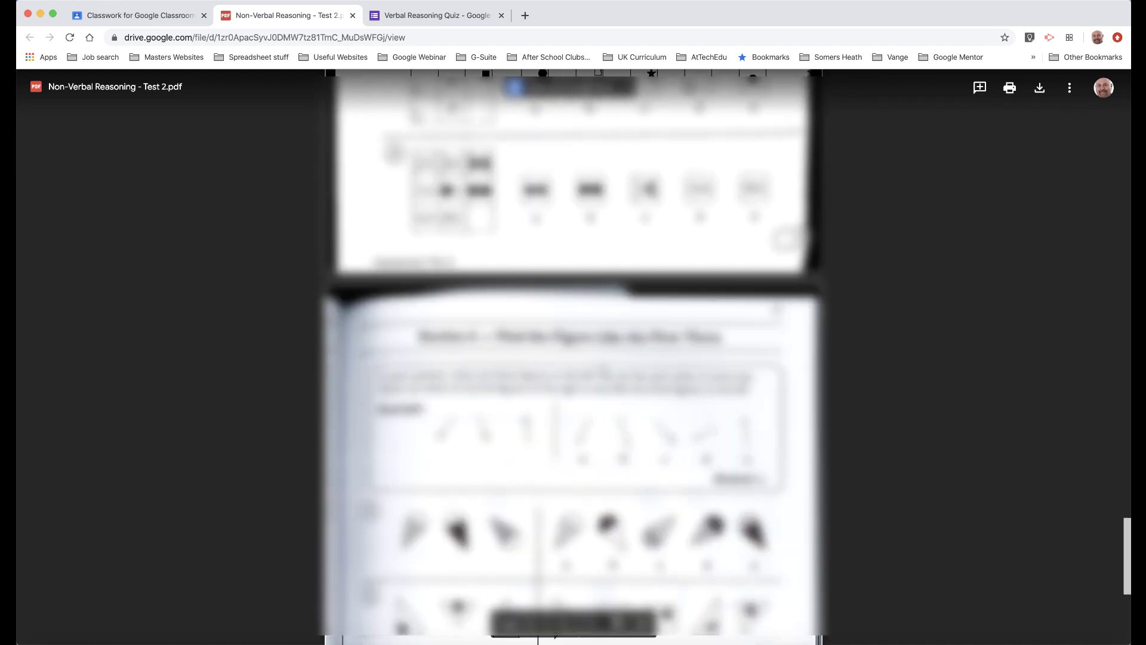
{"action": "scroll", "coordinate": [573, 358], "scroll_direction": "up", "scroll_amount": 20}
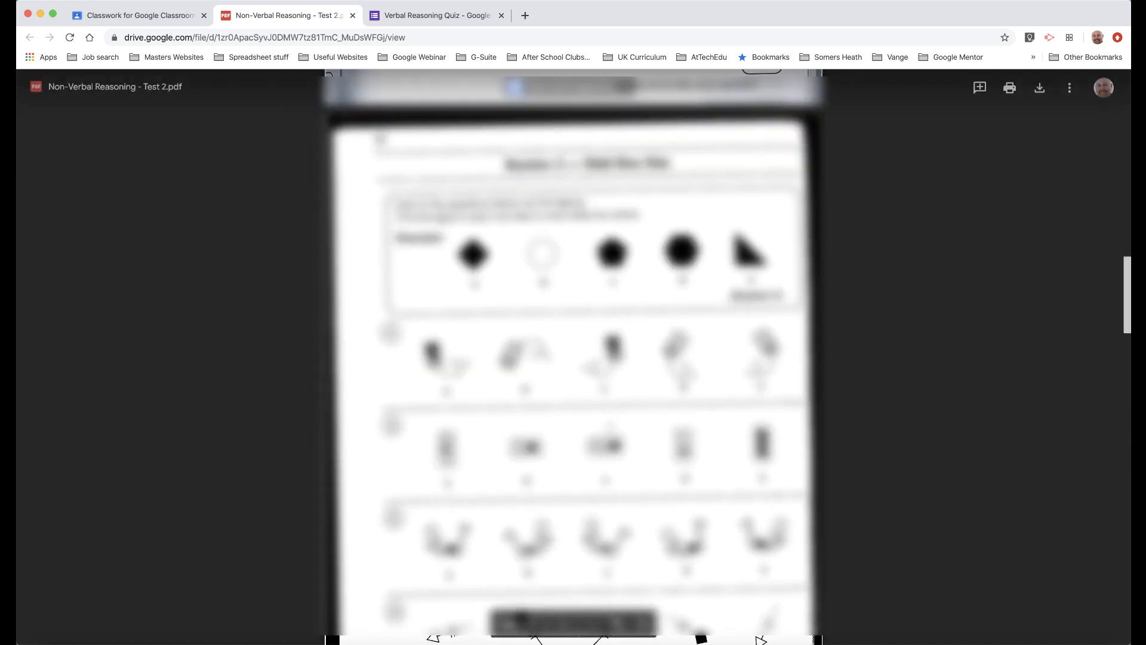
Add a new section to the Verbal Reasoning Quiz titled 'Section 1'.
{"action": "left_click", "coordinate": [437, 16]}
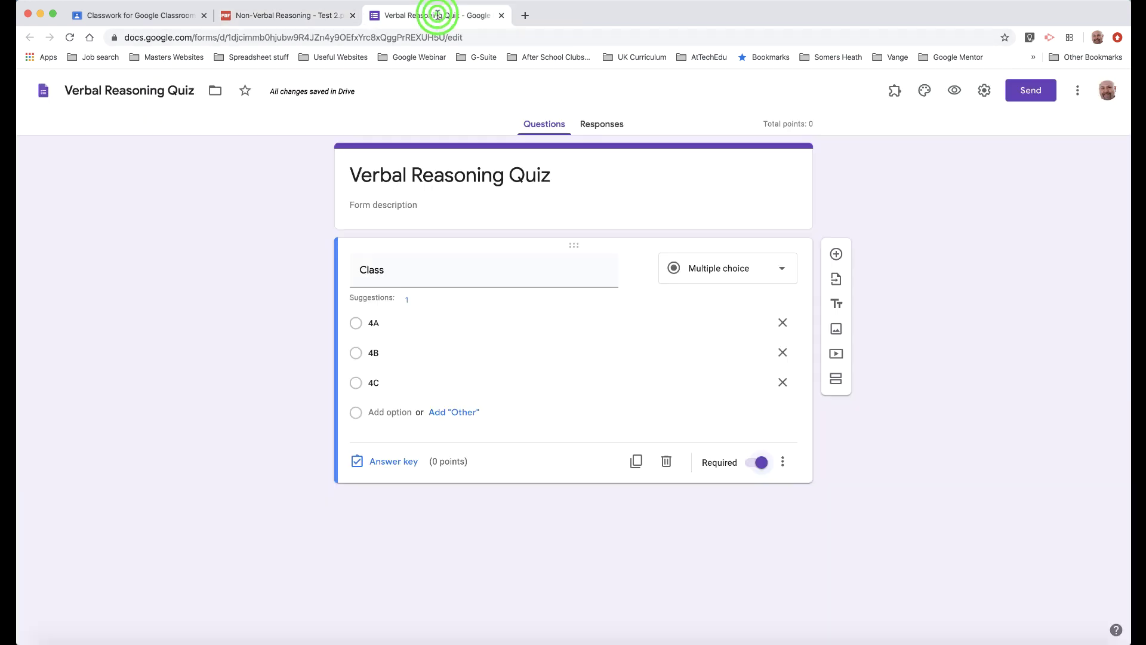
{"action": "left_click", "coordinate": [838, 383]}
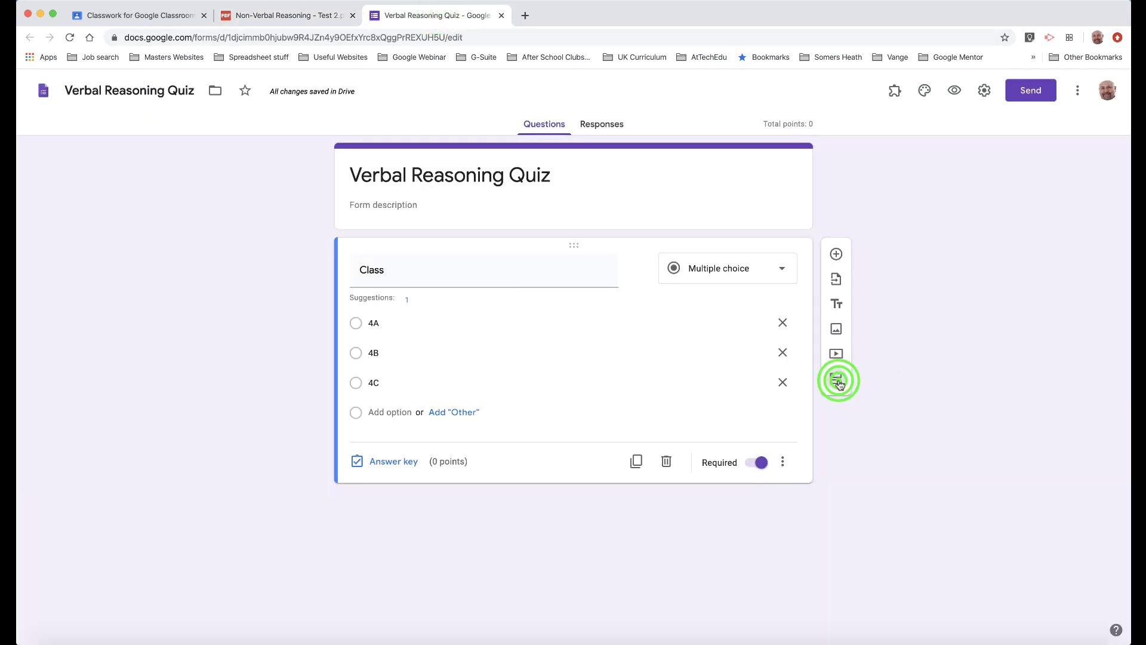
{"action": "left_click", "coordinate": [471, 524]}
{"action": "type", "text": "Section 1"}
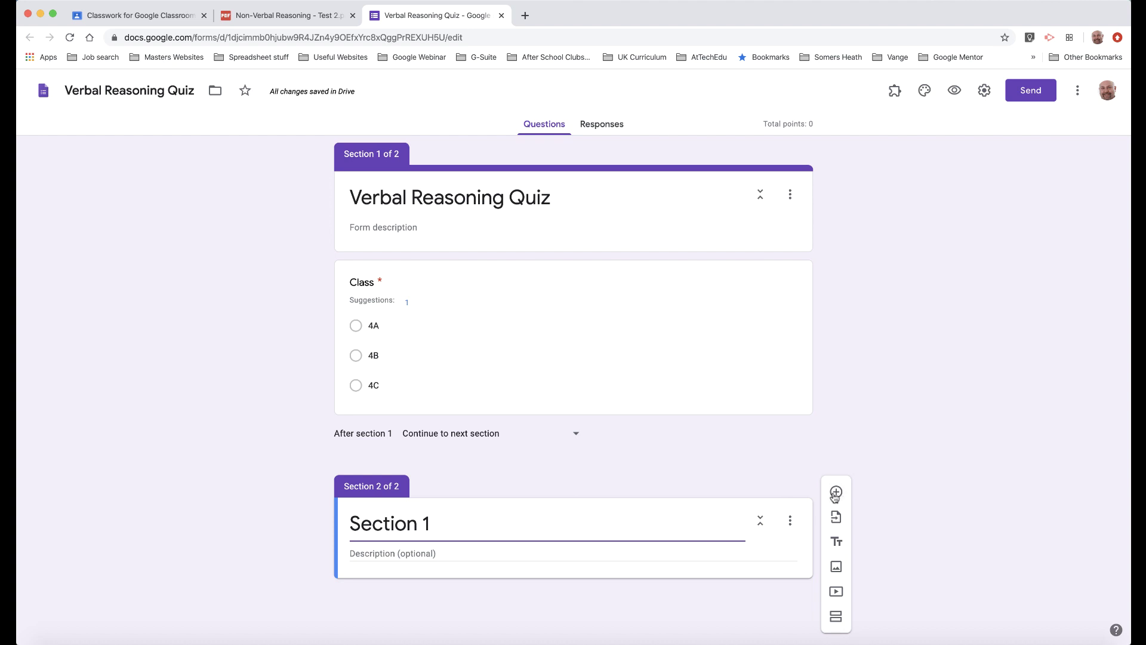
Add a new multiple-choice question titled Question 1 to Section 1.
{"action": "left_click", "coordinate": [837, 492]}
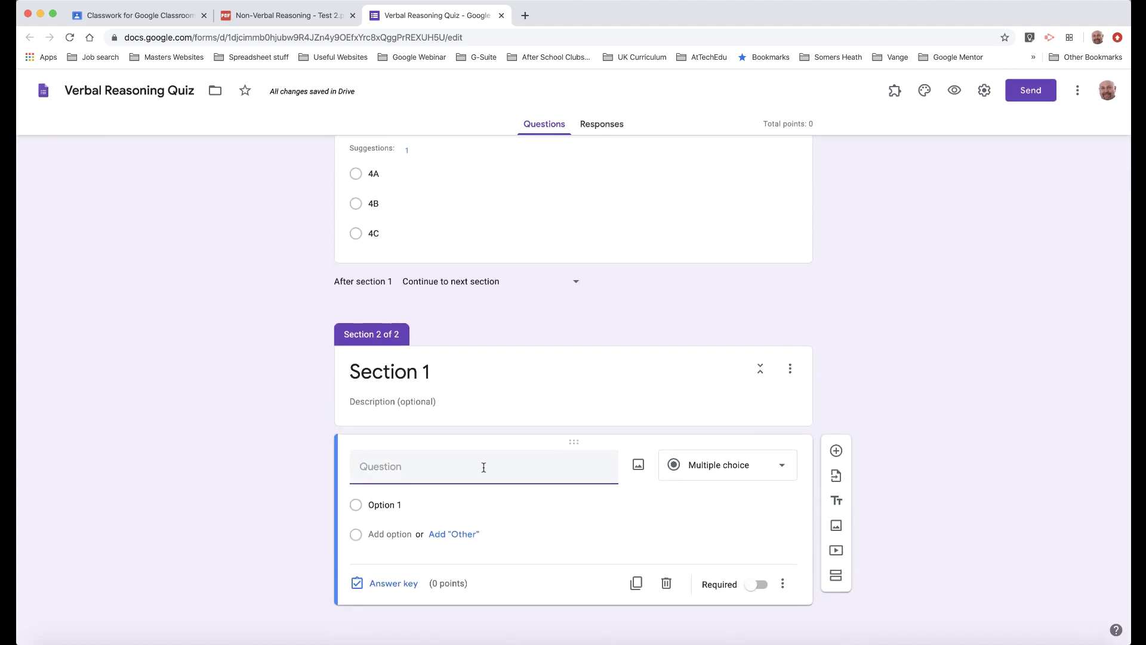
{"action": "type", "text": "Question 1"}
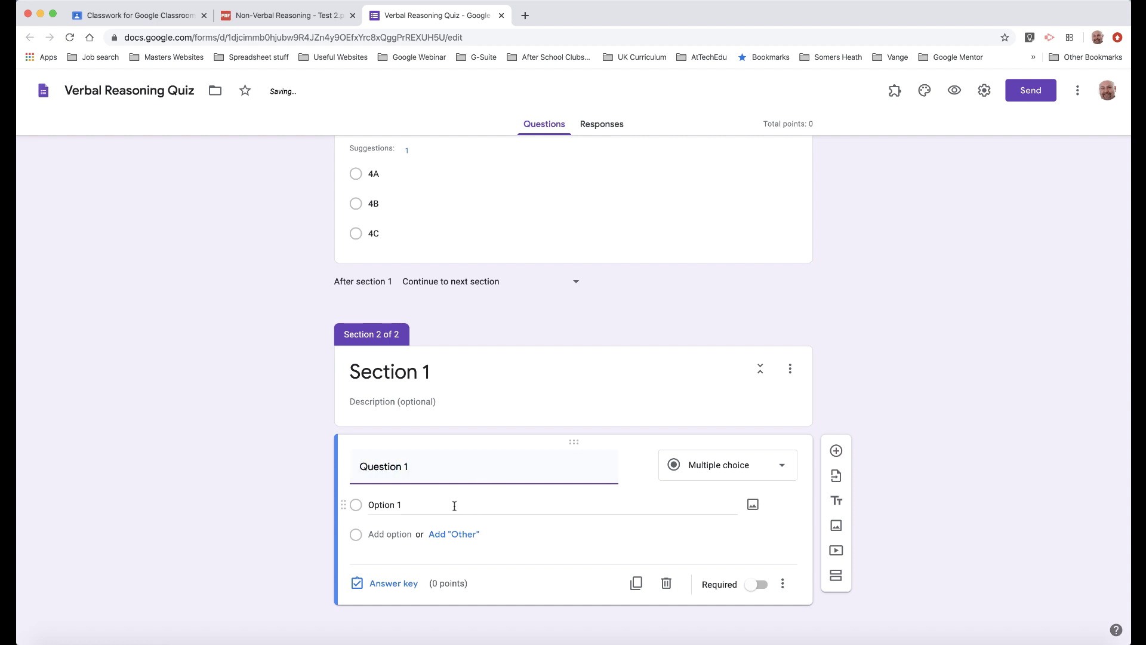
{"action": "left_click", "coordinate": [281, 16]}
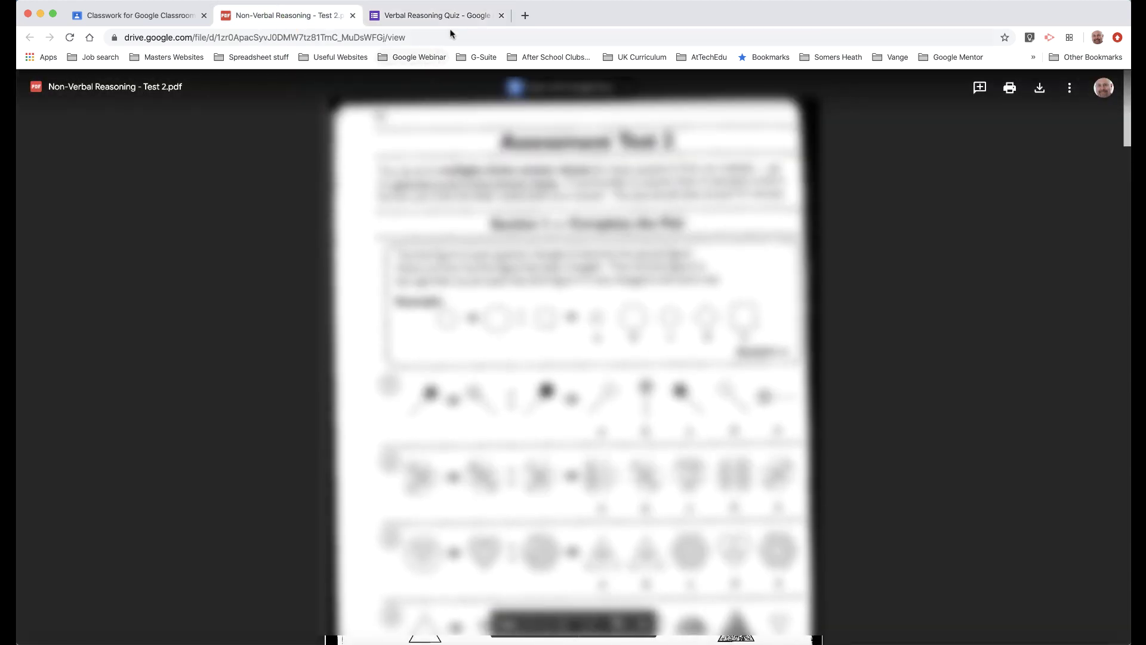
{"action": "left_click", "coordinate": [433, 15]}
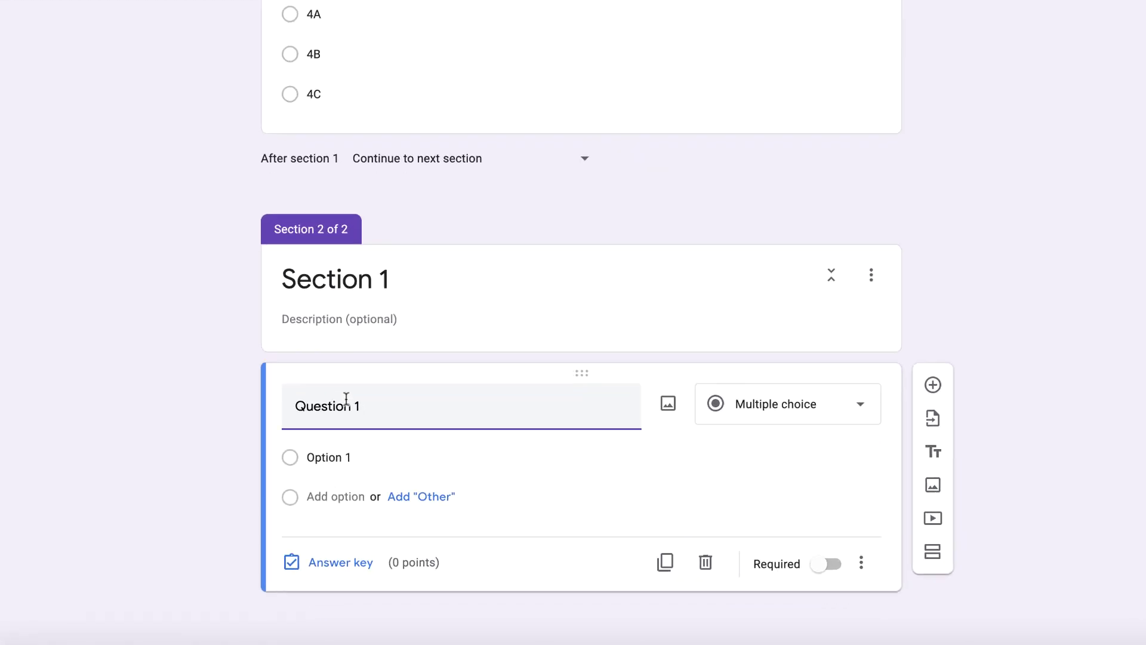
Give Question 1 the answer options a, b, c, d and e.
{"action": "left_click", "coordinate": [332, 458]}
{"action": "type", "text": "a"}
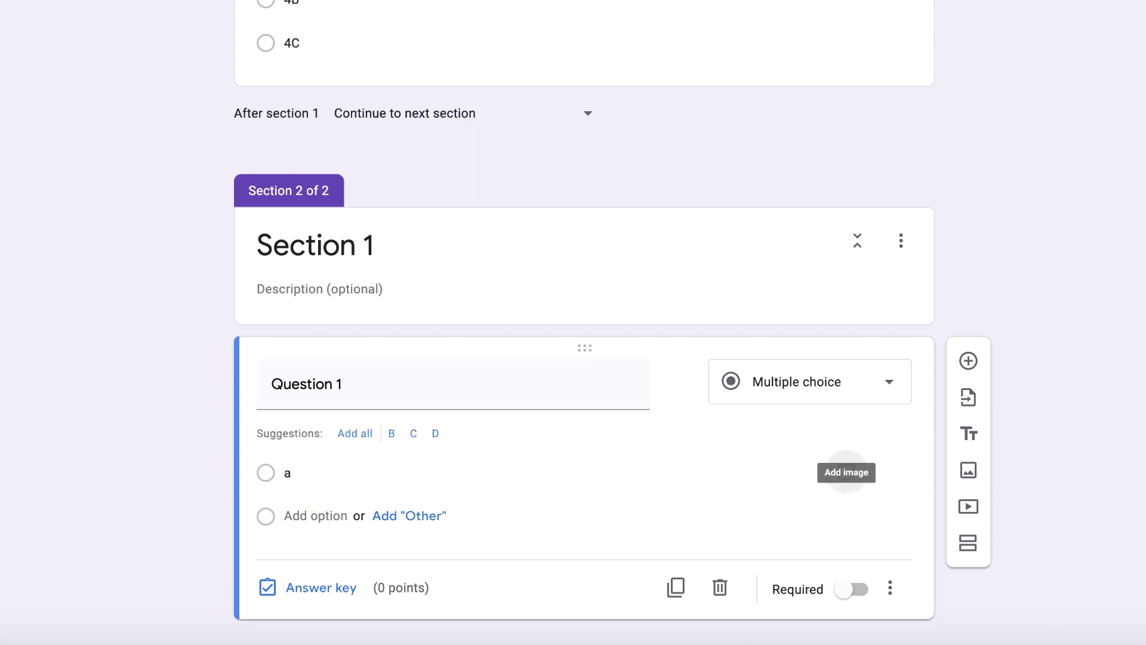
{"action": "left_click", "coordinate": [317, 515]}
{"action": "type", "text": "b"}
{"action": "key", "text": "Tab"}
{"action": "key", "text": "Tab"}
{"action": "key", "text": "Tab"}
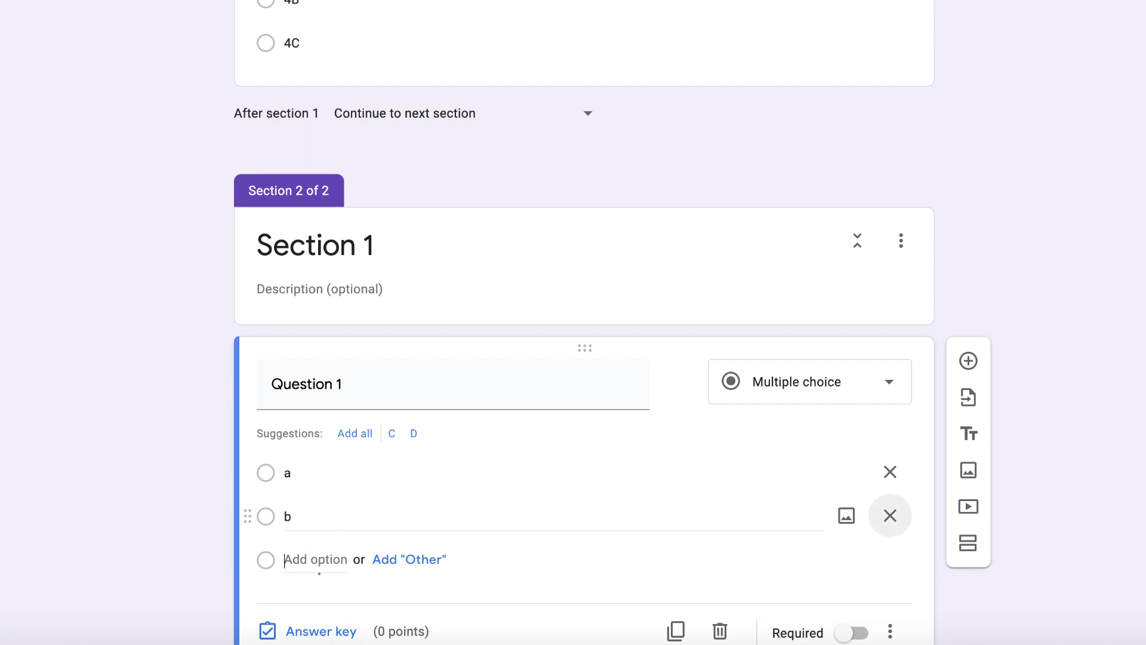
{"action": "type", "text": "c"}
{"action": "key", "text": "Tab"}
{"action": "key", "text": "Tab"}
{"action": "key", "text": "Tab"}
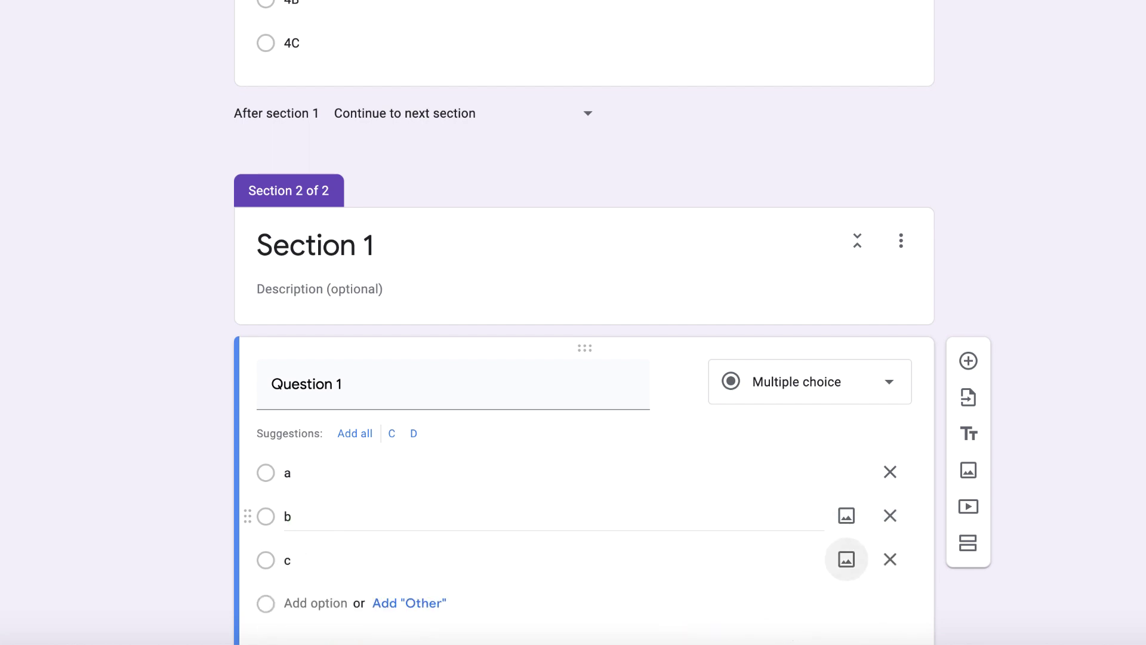
{"action": "type", "text": "d"}
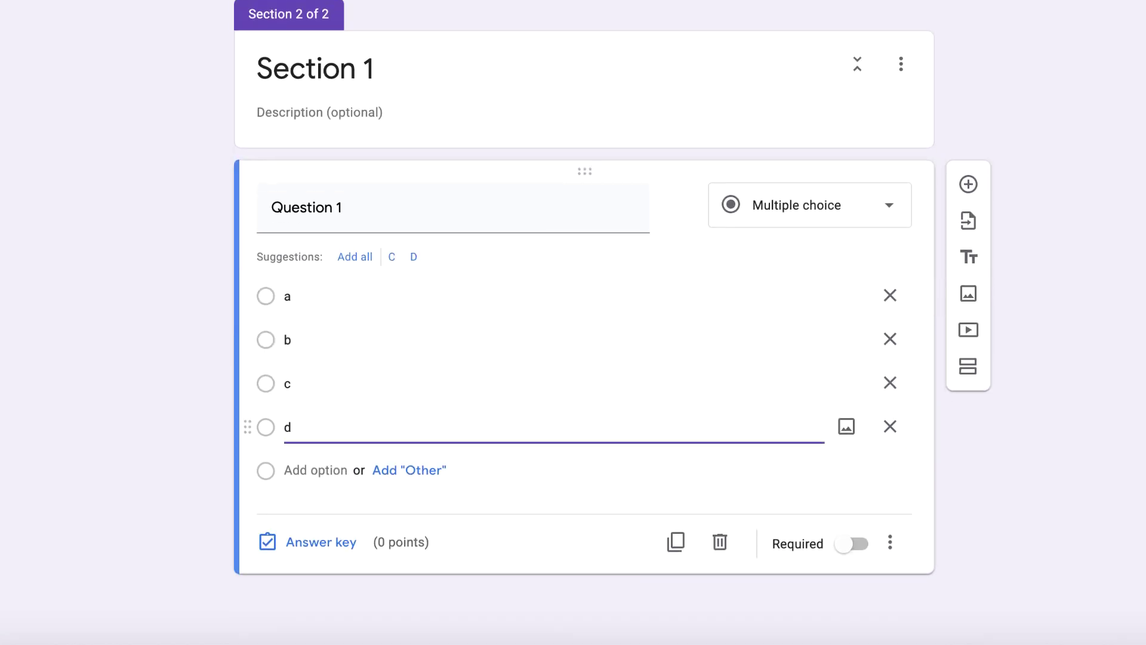
{"action": "key", "text": "Tab"}
{"action": "key", "text": "Tab"}
{"action": "key", "text": "Tab"}
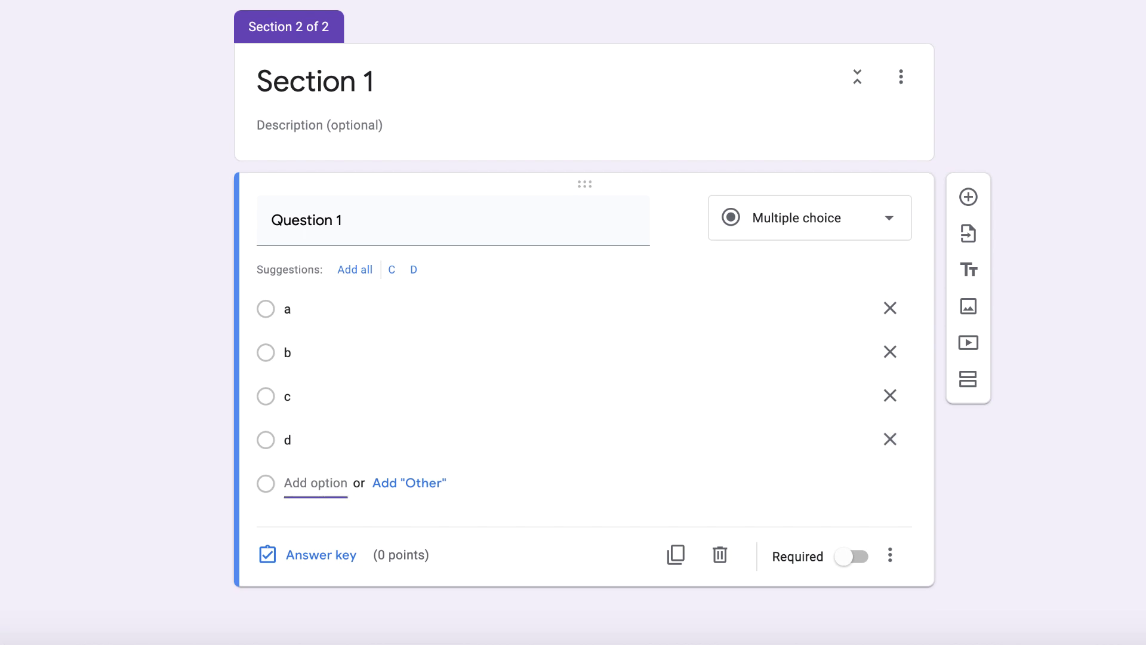
{"action": "type", "text": "e"}
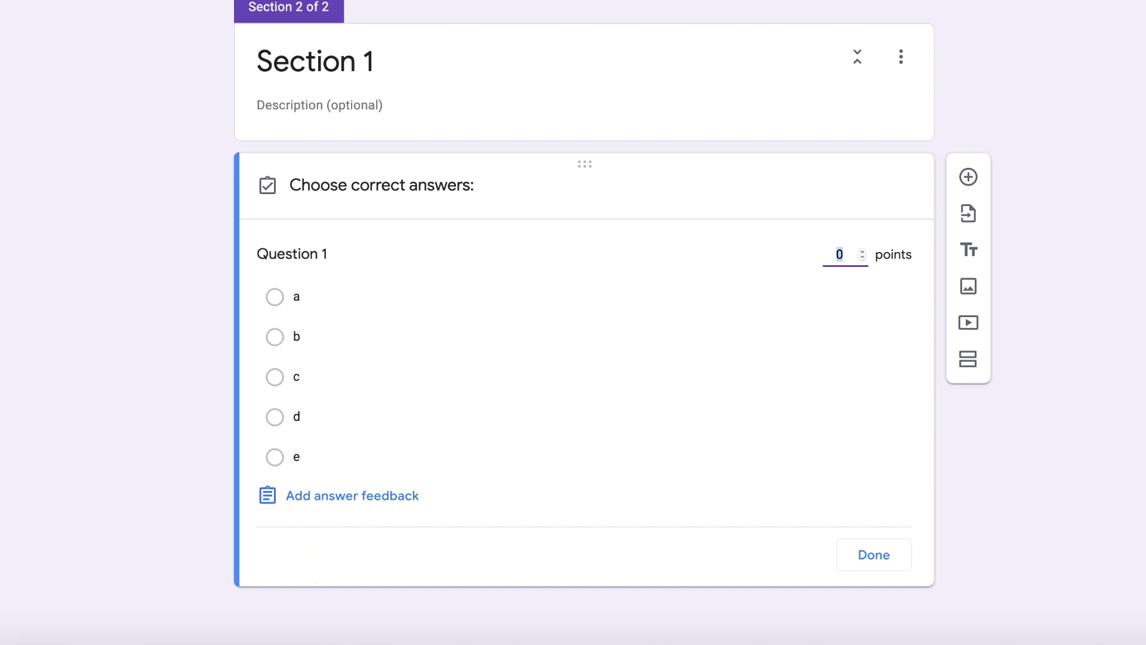
Set e as Question 1's 1-point correct answer and duplicate the question.
{"action": "left_click", "coordinate": [275, 458]}
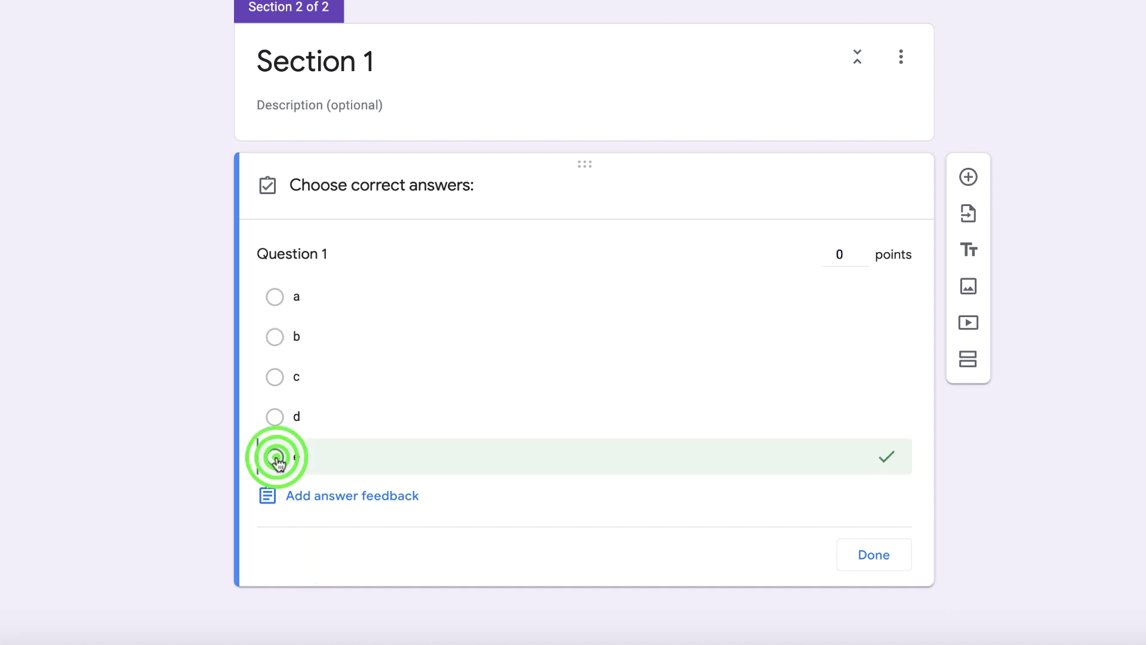
{"action": "left_click", "coordinate": [862, 256]}
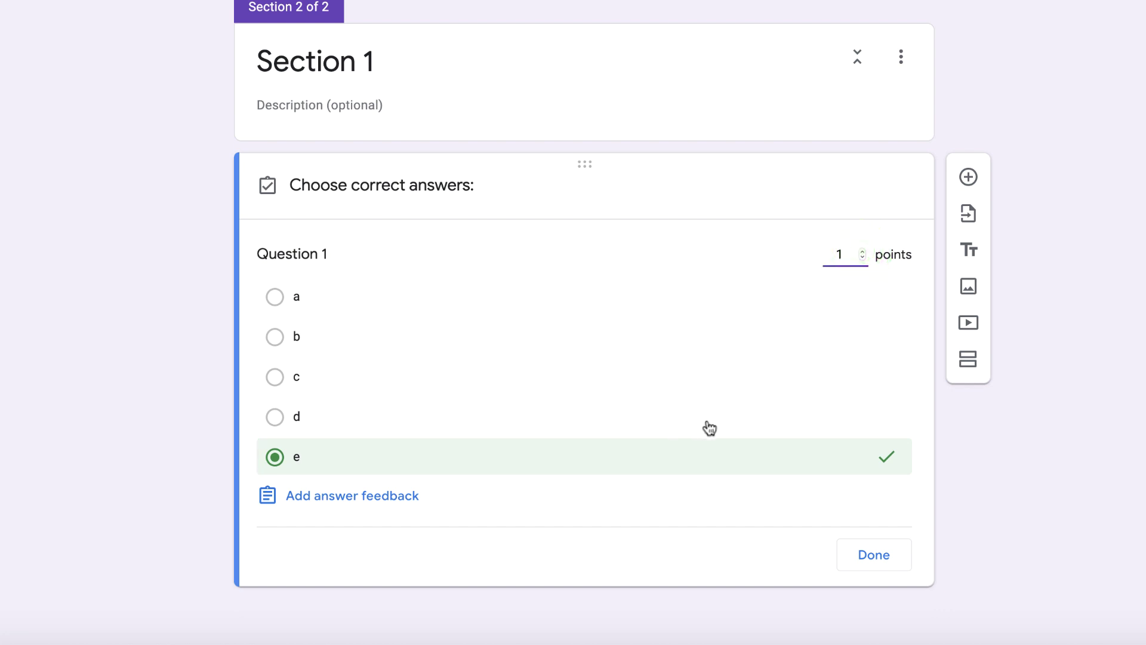
{"action": "left_click", "coordinate": [876, 558]}
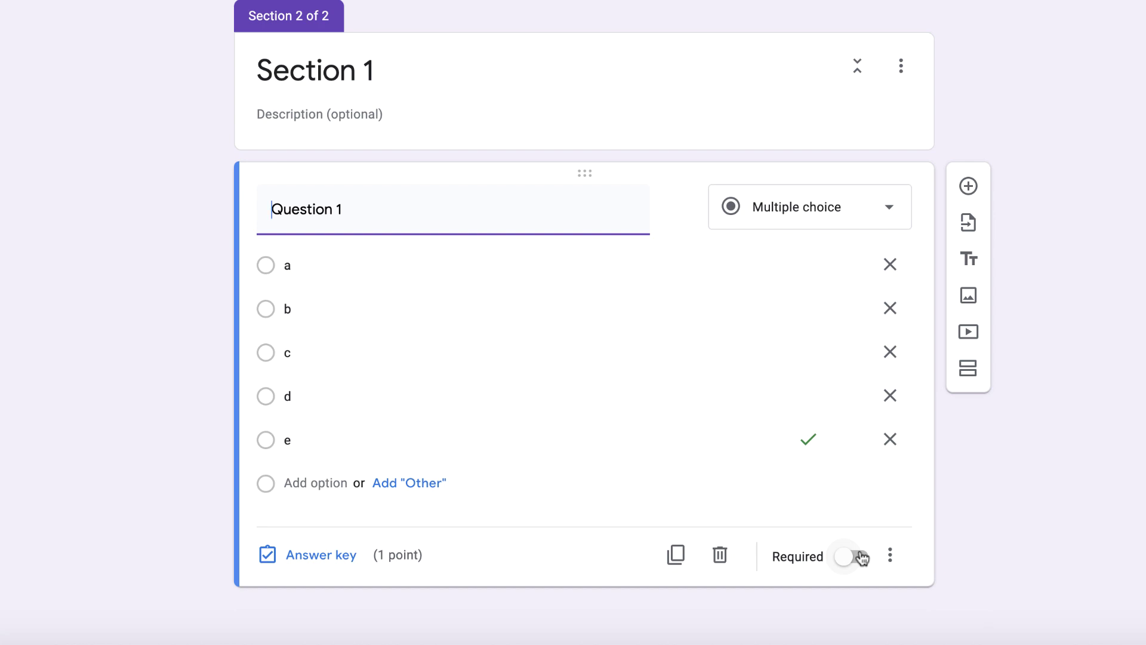
{"action": "left_click", "coordinate": [677, 556]}
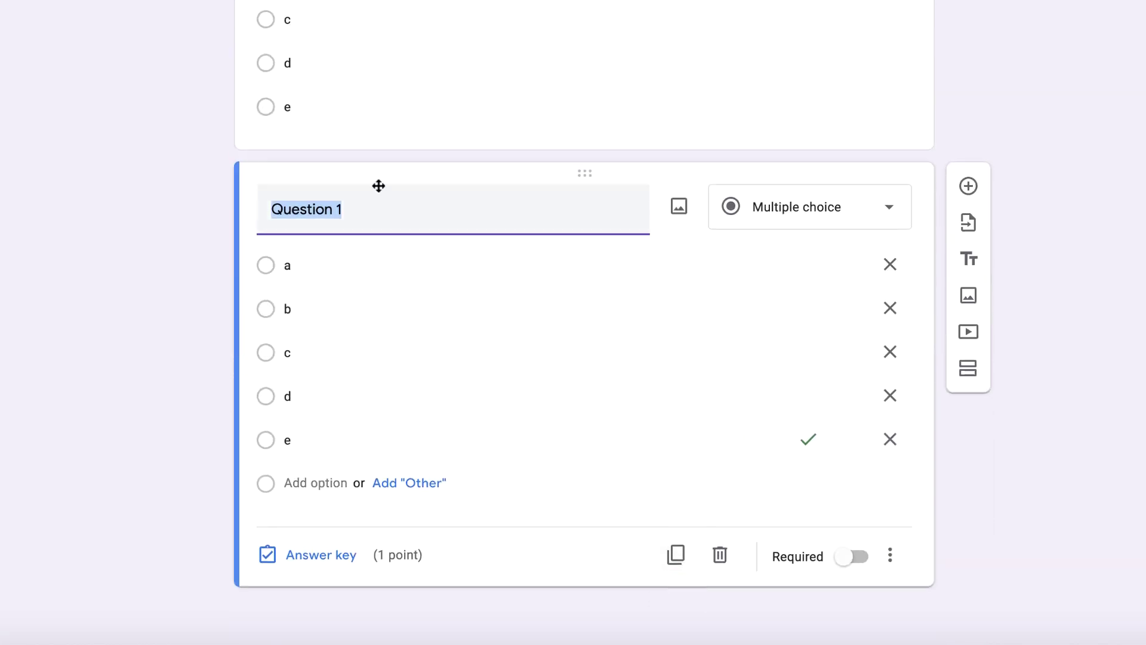
Rename the copy to Question 2 and make b its correct answer instead of e.
{"action": "left_click", "coordinate": [369, 204]}
{"action": "key", "text": "BackSpace"}
{"action": "type", "text": "2"}
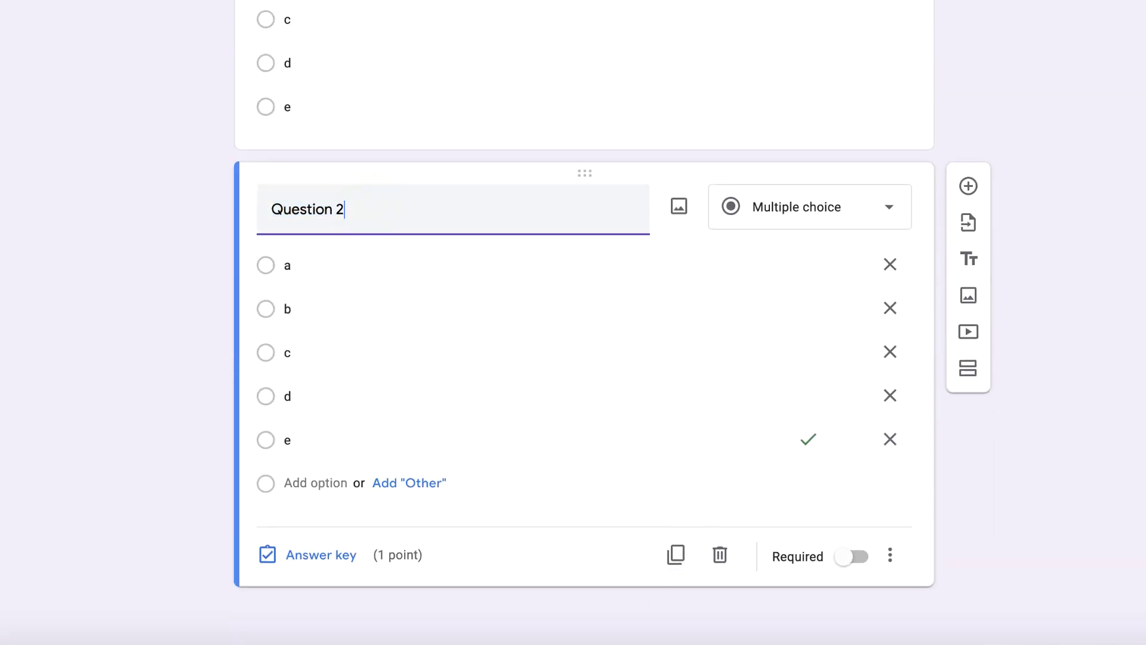
{"action": "left_click", "coordinate": [321, 553]}
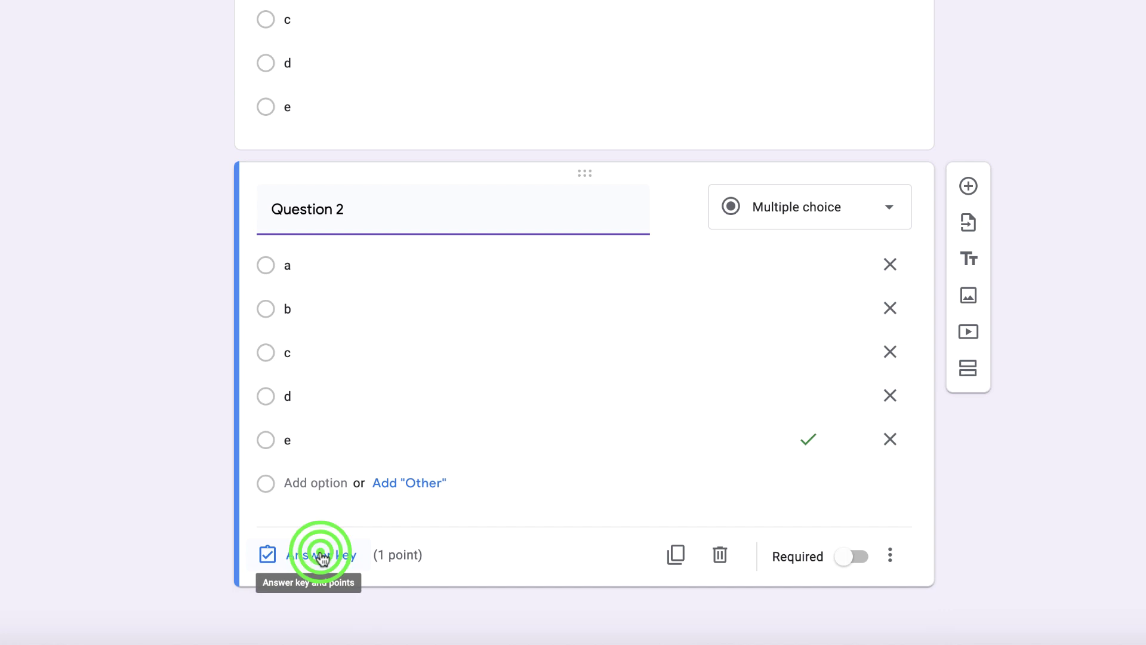
{"action": "left_click", "coordinate": [275, 345]}
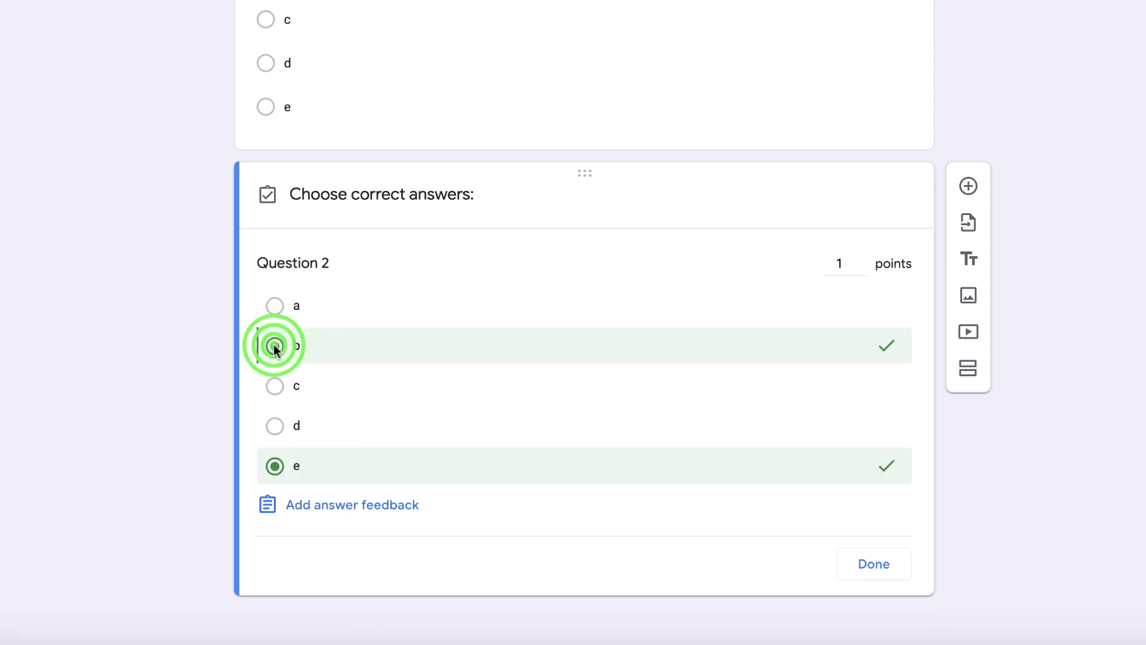
{"action": "left_click", "coordinate": [517, 468]}
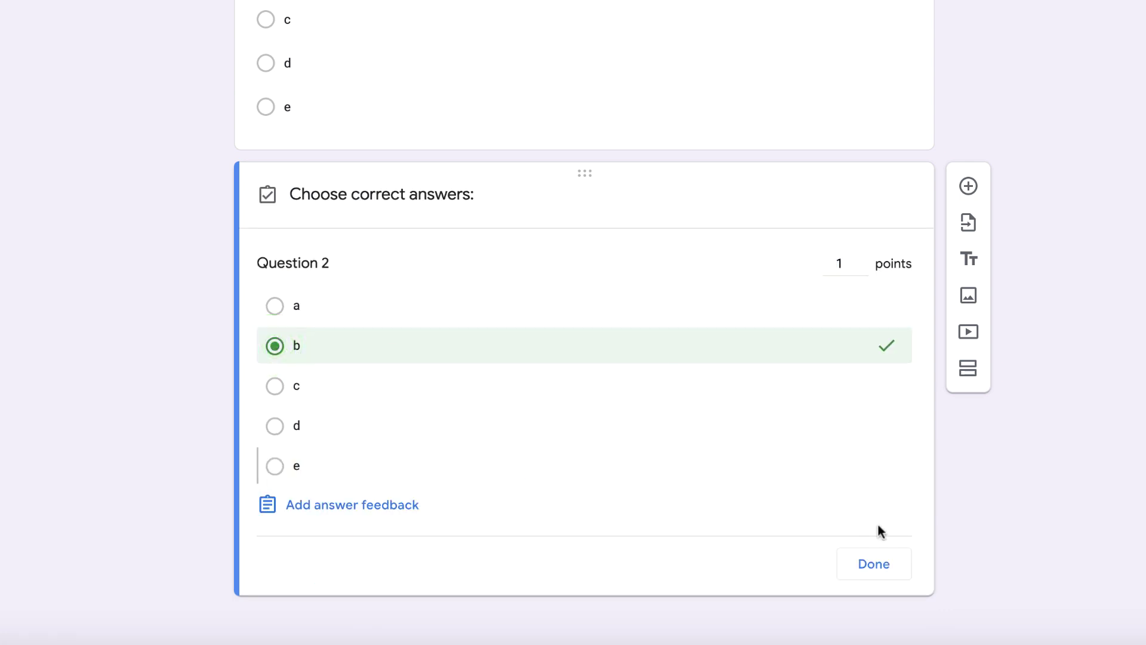
{"action": "left_click", "coordinate": [876, 563]}
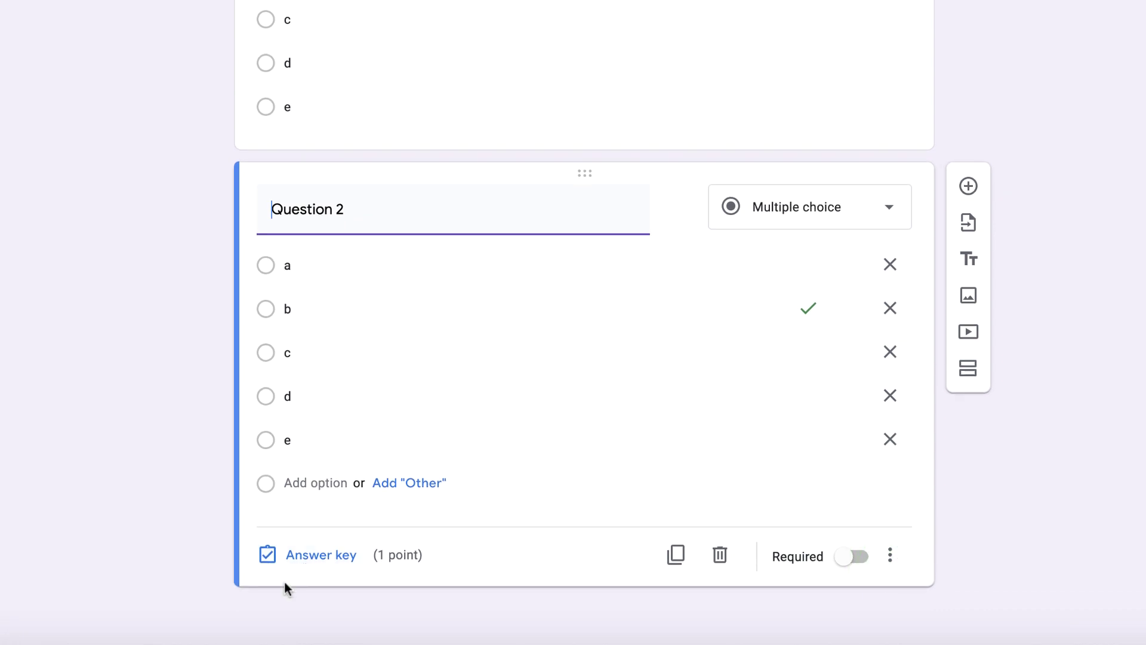
Duplicate Question 2 as Question 3 with d as the correct answer.
{"action": "left_click", "coordinate": [677, 554]}
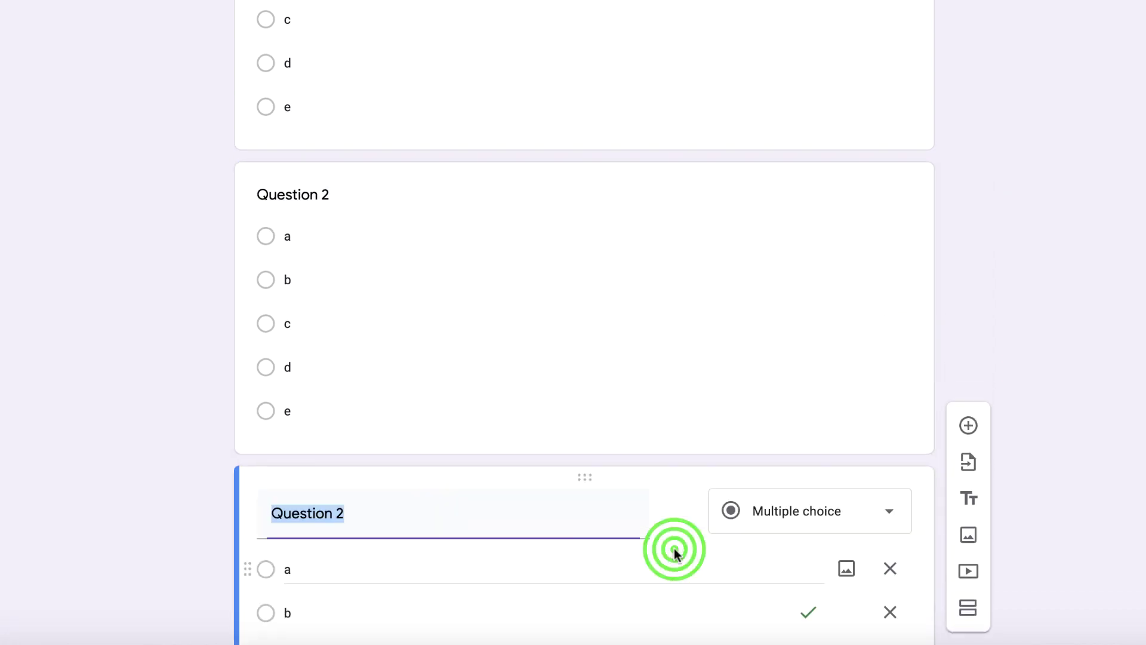
{"action": "left_click", "coordinate": [465, 201]}
{"action": "left_click", "coordinate": [409, 210]}
{"action": "key", "text": "BackSpace"}
{"action": "type", "text": "3"}
{"action": "left_click", "coordinate": [807, 307]}
{"action": "left_click", "coordinate": [315, 555]}
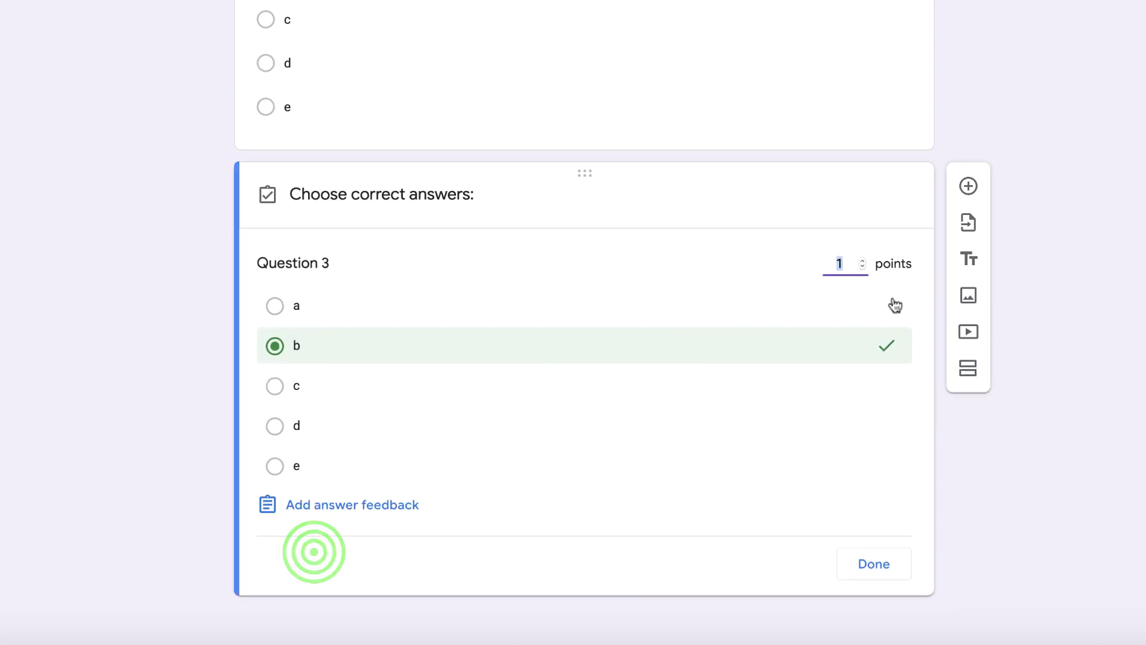
{"action": "left_click", "coordinate": [887, 345]}
{"action": "left_click", "coordinate": [874, 468]}
{"action": "left_click", "coordinate": [674, 424]}
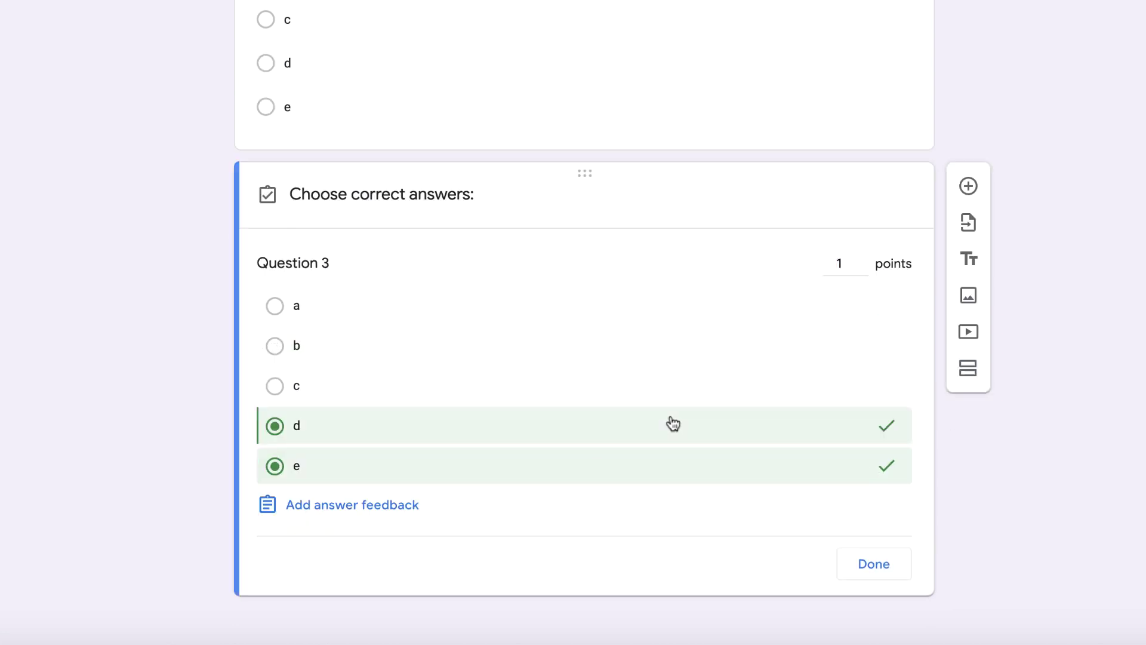
{"action": "left_click", "coordinate": [874, 564]}
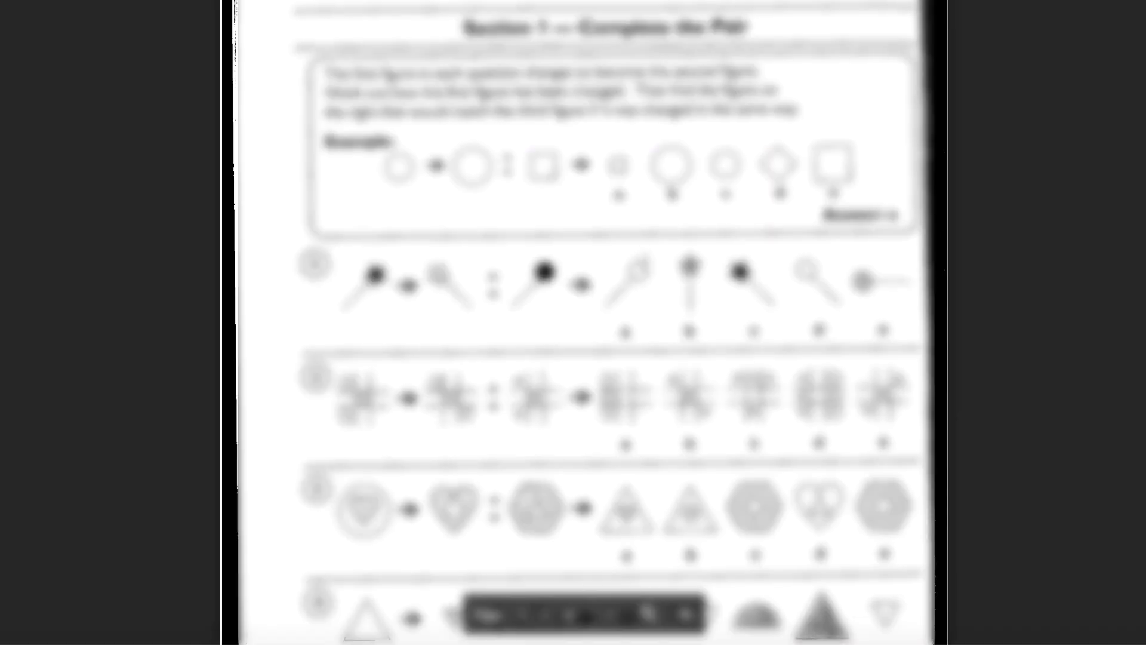
Scroll through the Non-Verbal Reasoning PDF to read its next questions.
{"action": "scroll", "coordinate": [573, 323], "scroll_direction": "down", "scroll_amount": 5}
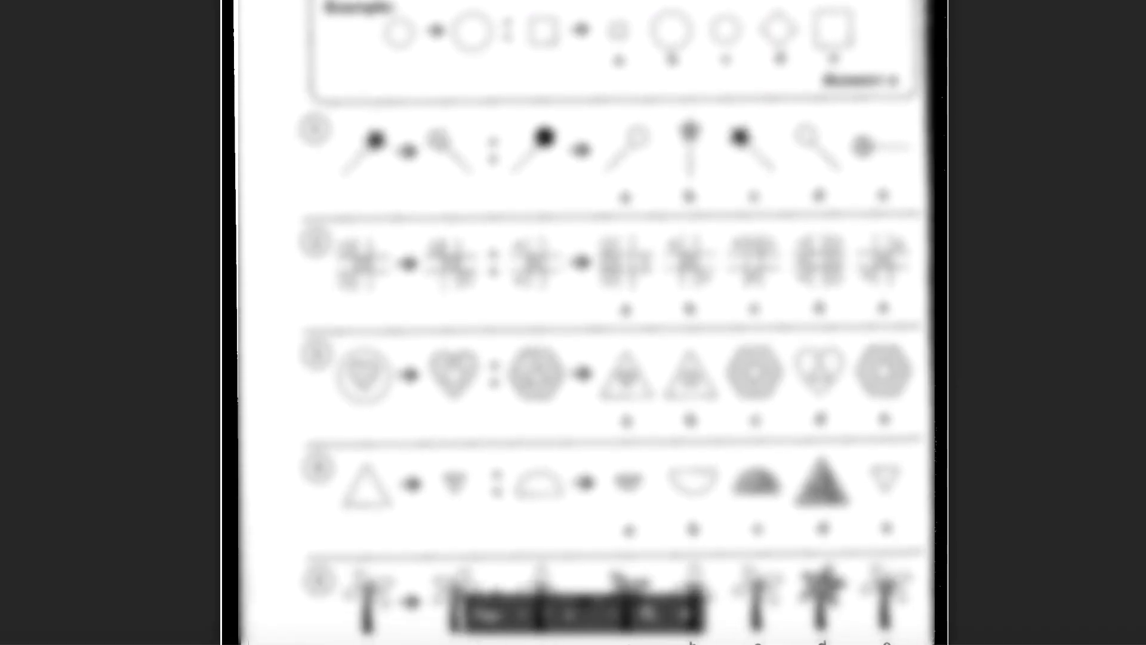
{"action": "scroll", "coordinate": [584, 322], "scroll_direction": "down", "scroll_amount": 8}
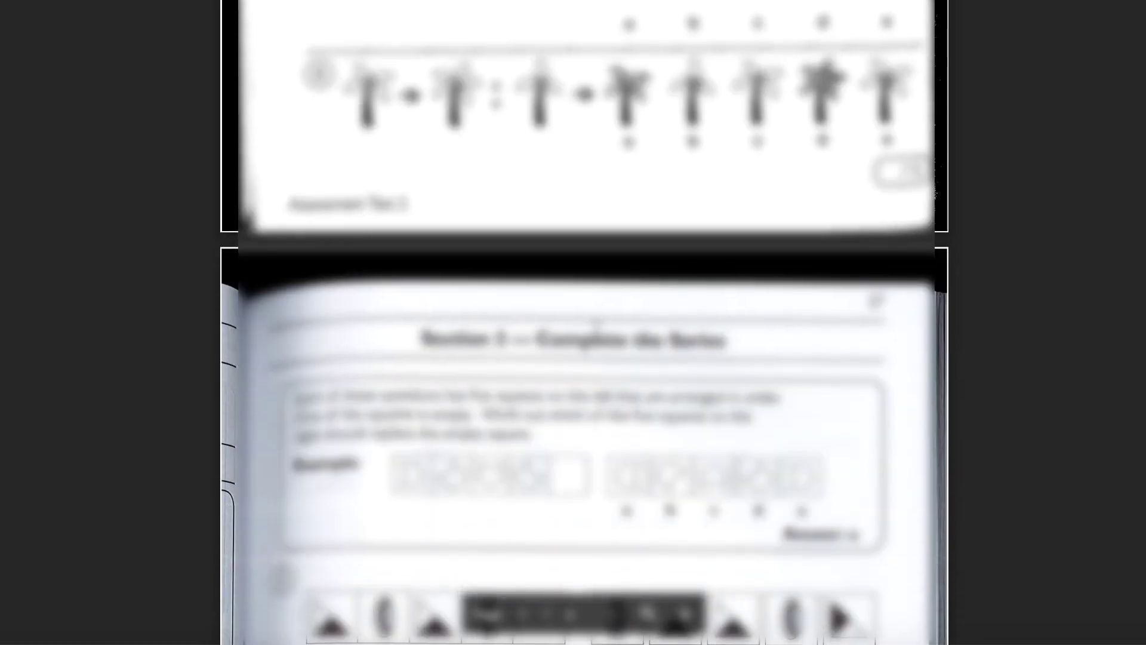
{"action": "scroll", "coordinate": [584, 323], "scroll_direction": "up", "scroll_amount": 5}
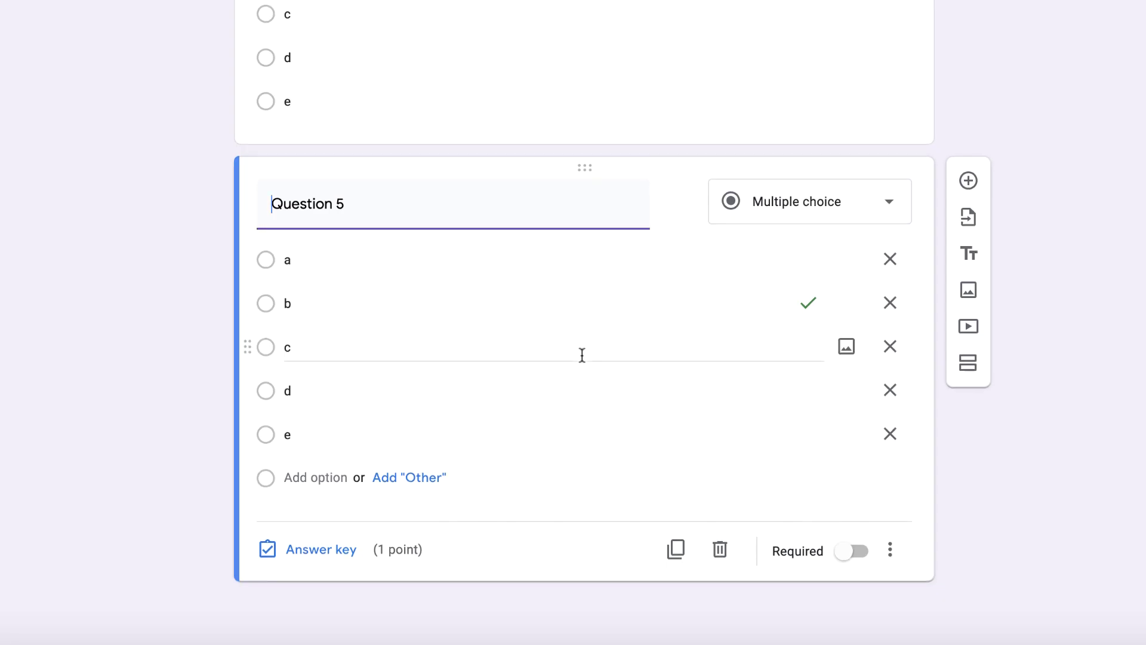
Add a new section after Question 5 and title it 'Section 2'.
{"action": "left_click", "coordinate": [969, 369]}
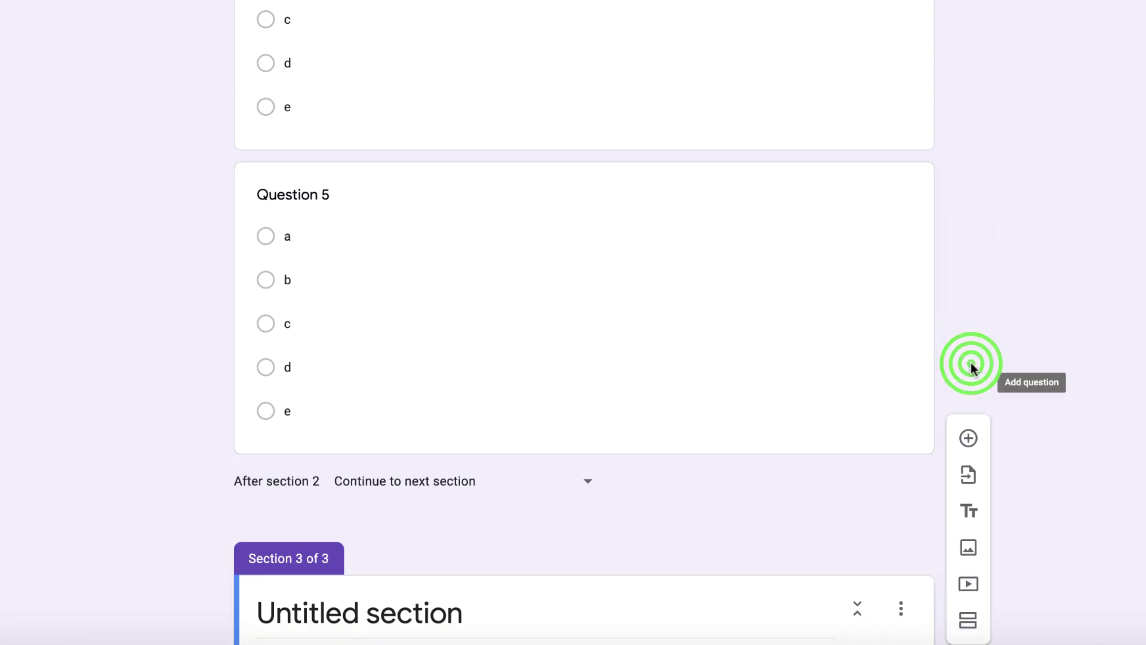
{"action": "scroll", "coordinate": [622, 476], "scroll_direction": "down", "scroll_amount": 2}
{"action": "left_click", "coordinate": [506, 514]}
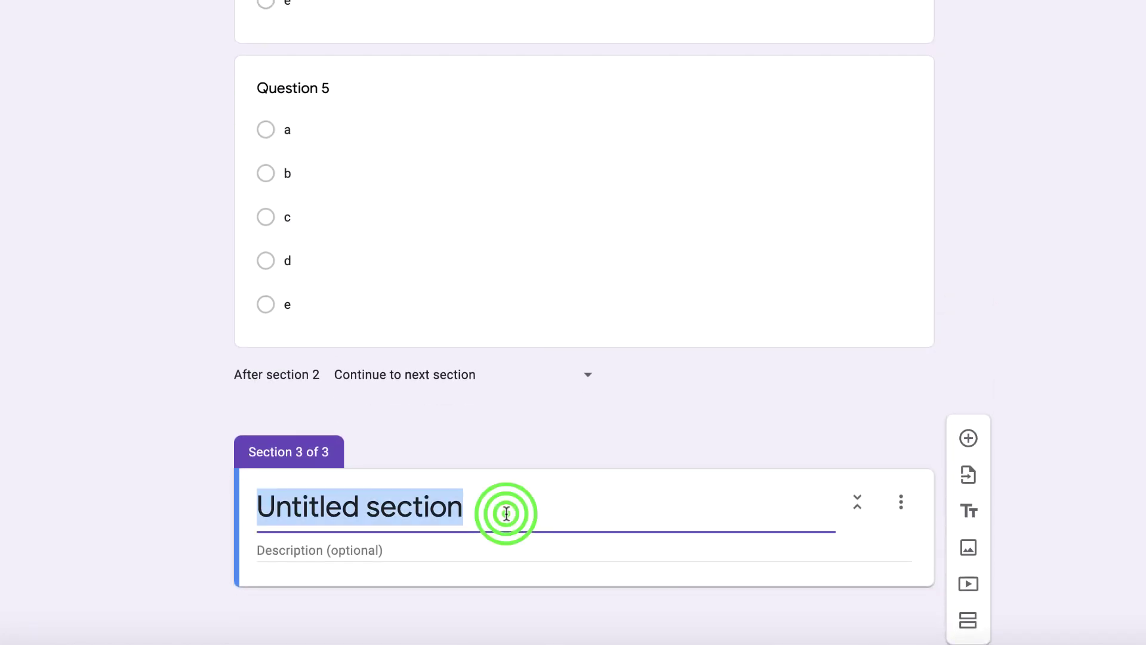
{"action": "type", "text": "Sectio"}
{"action": "type", "text": "."}
{"action": "key", "text": "BackSpace"}
{"action": "key", "text": "BackSpace"}
{"action": "type", "text": "n 2"}
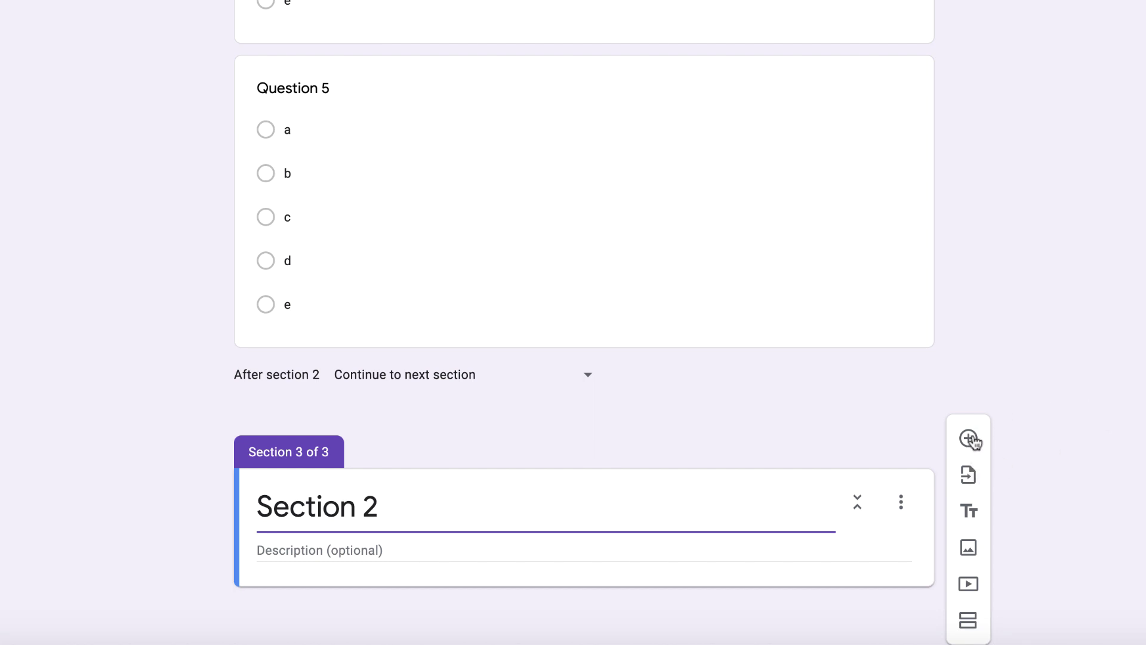
Duplicate Question 5 and move the copy below the Section 2 header.
{"action": "left_click", "coordinate": [682, 216]}
{"action": "left_click", "coordinate": [679, 449]}
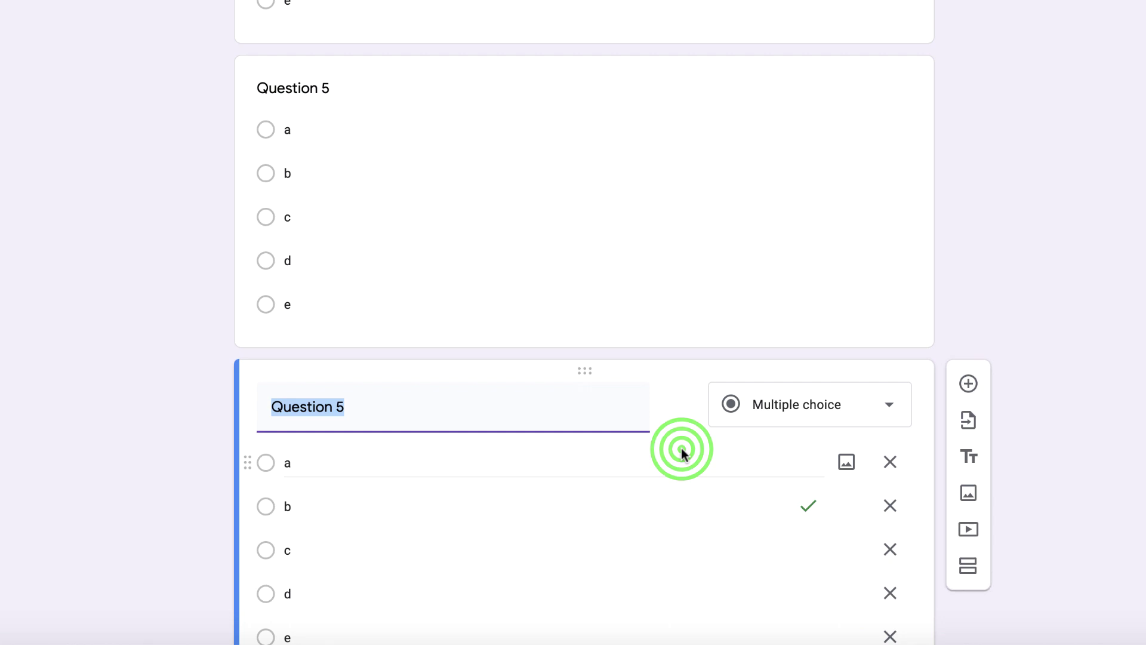
{"action": "left_click_drag", "start_coordinate": [572, 33], "coordinate": [598, 488]}
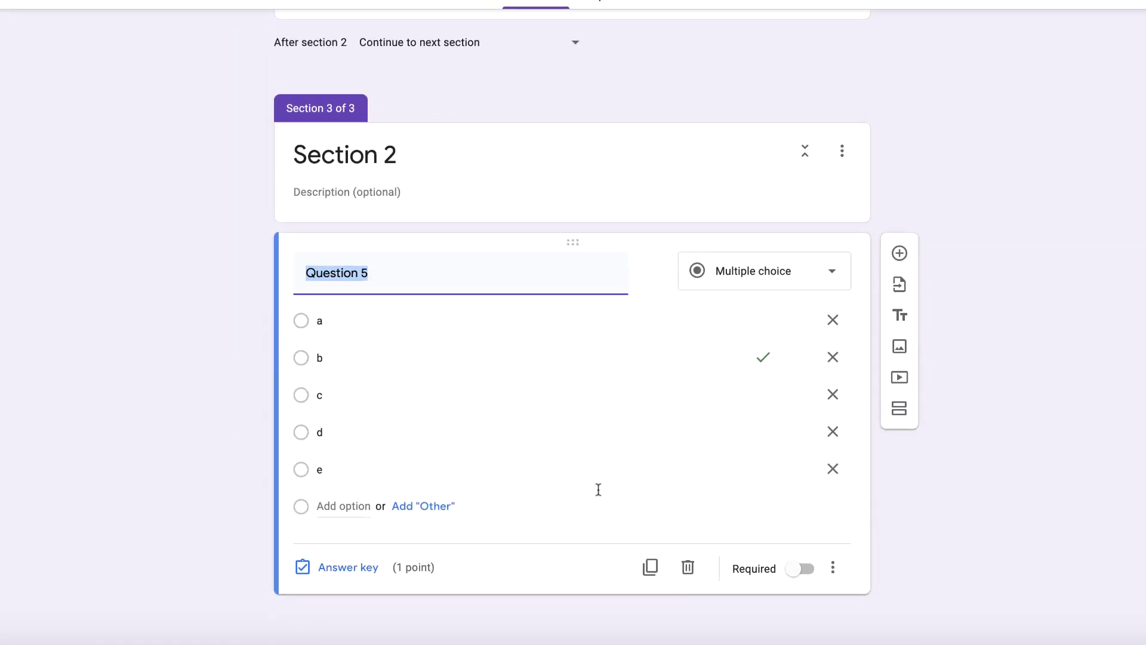
Retitle the Section 2 copy 'Question 1' and make c its only correct answer.
{"action": "left_click", "coordinate": [415, 266]}
{"action": "key", "text": "BackSpace"}
{"action": "key", "text": "BackSpace"}
{"action": "type", "text": "1"}
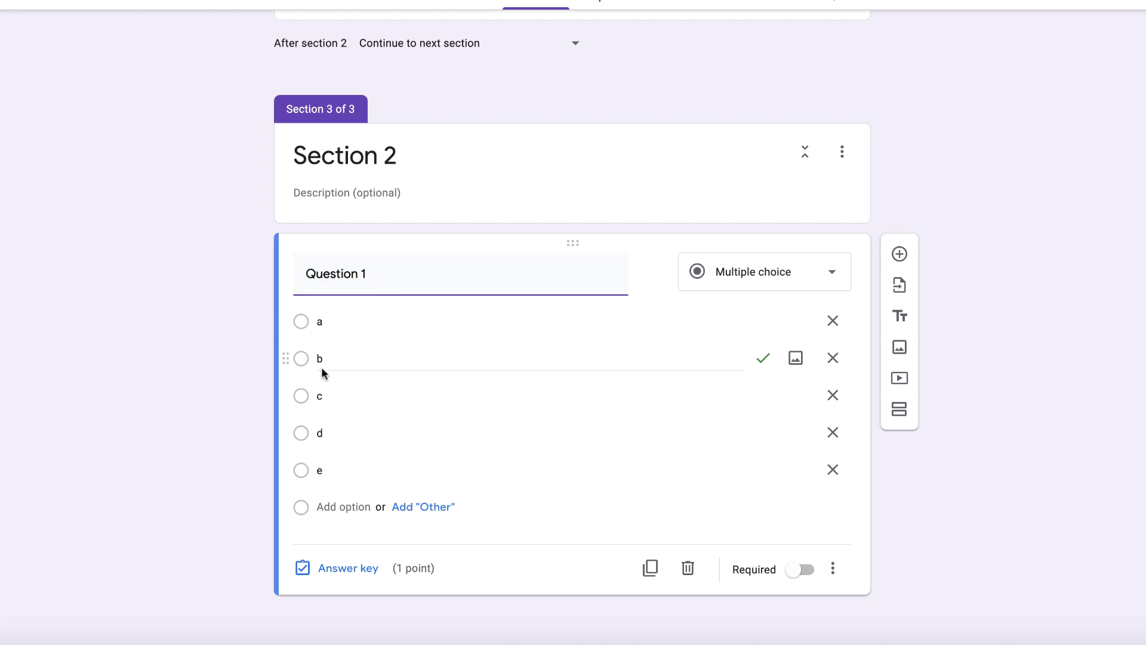
{"action": "left_click", "coordinate": [337, 568]}
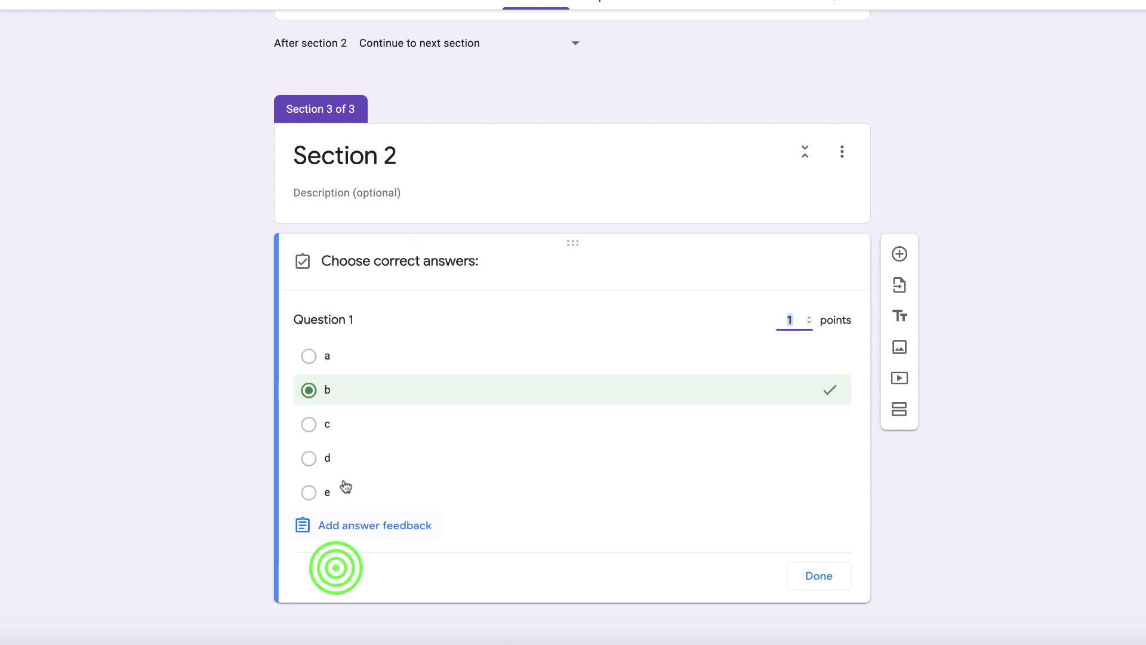
{"action": "left_click", "coordinate": [310, 424]}
{"action": "left_click", "coordinate": [346, 392]}
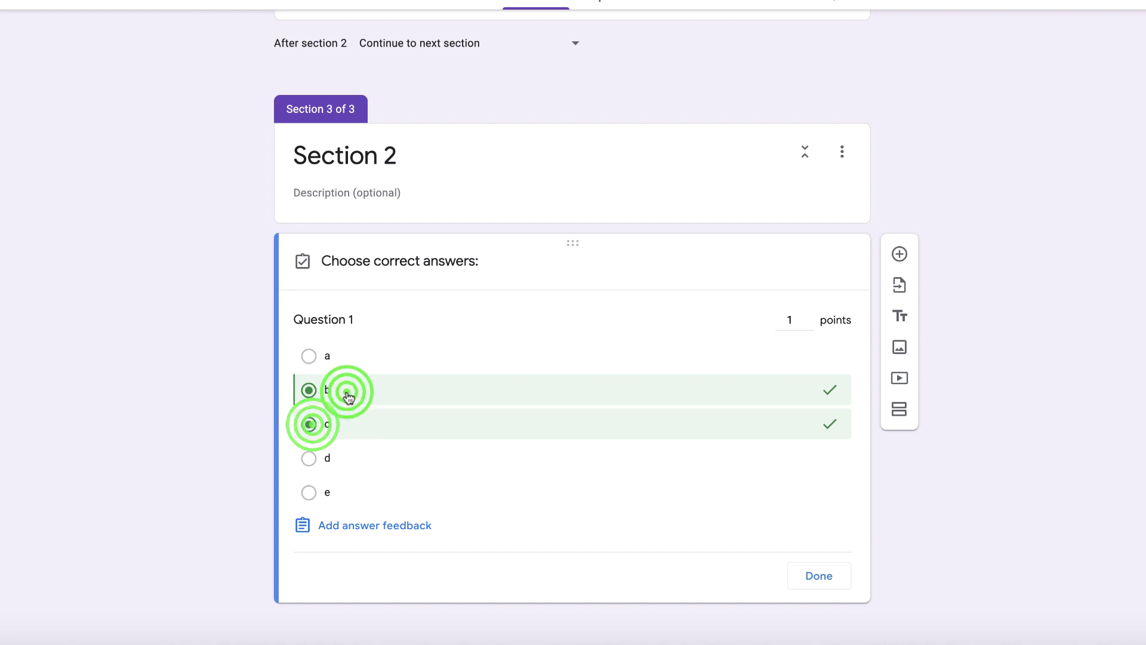
{"action": "left_click", "coordinate": [820, 575]}
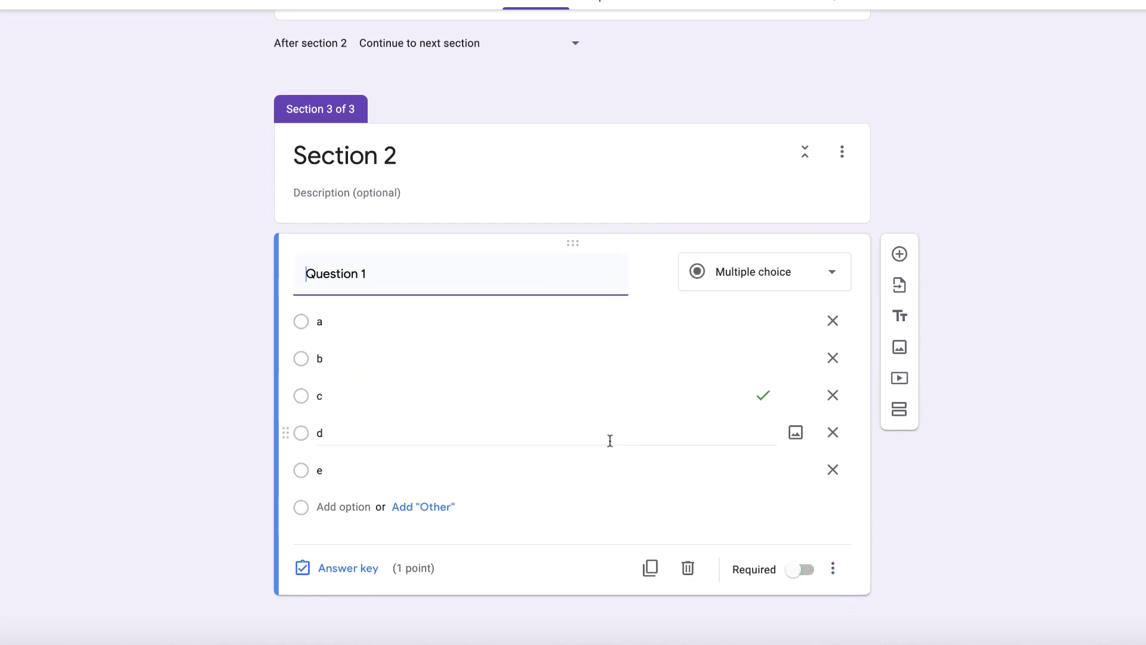
Add a section titled 'Section 3' and move a duplicate of Question 1 into it.
{"action": "left_click", "coordinate": [899, 409]}
{"action": "left_click", "coordinate": [487, 617]}
{"action": "type", "text": "Section 3"}
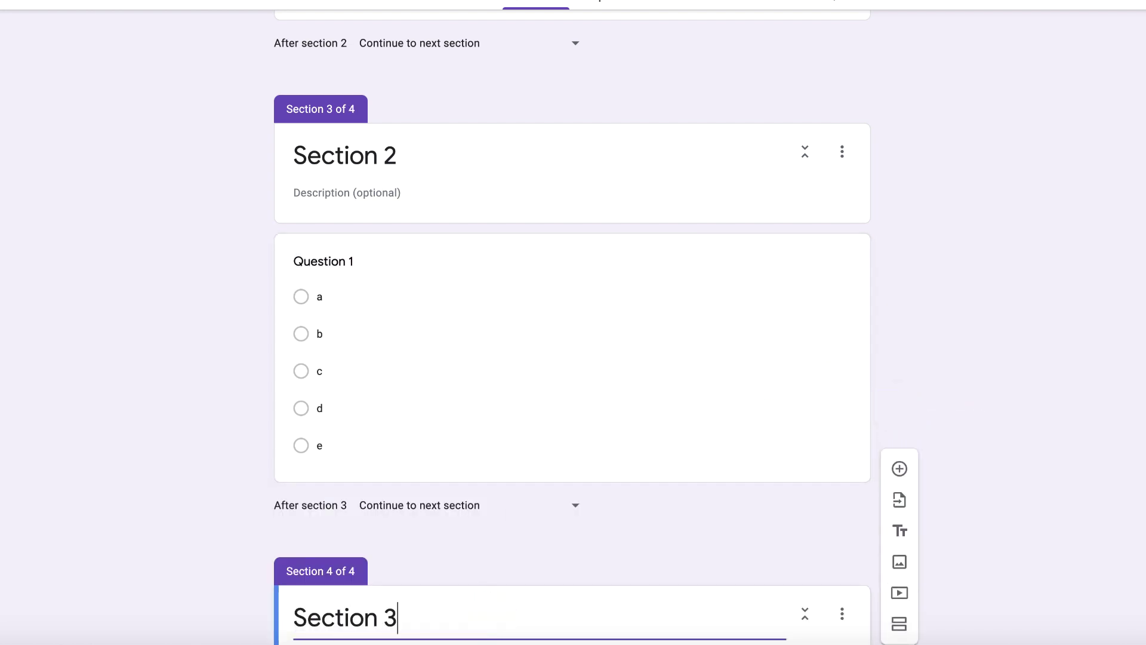
{"action": "left_click", "coordinate": [542, 386]}
{"action": "left_click", "coordinate": [651, 564]}
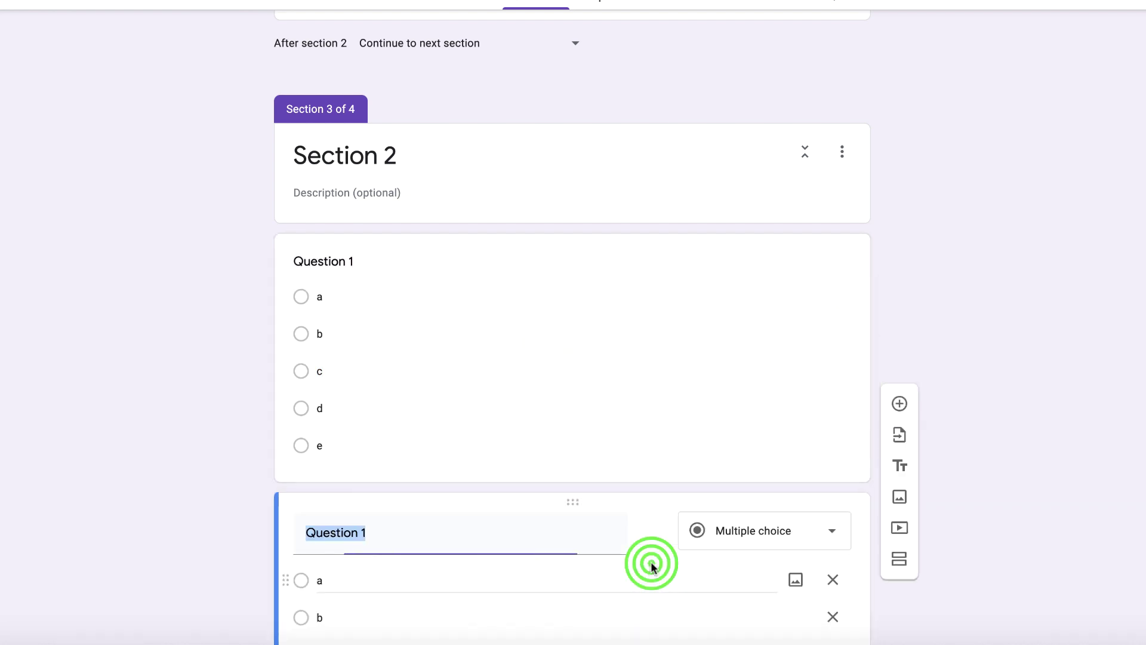
{"action": "left_click_drag", "start_coordinate": [572, 37], "coordinate": [583, 501]}
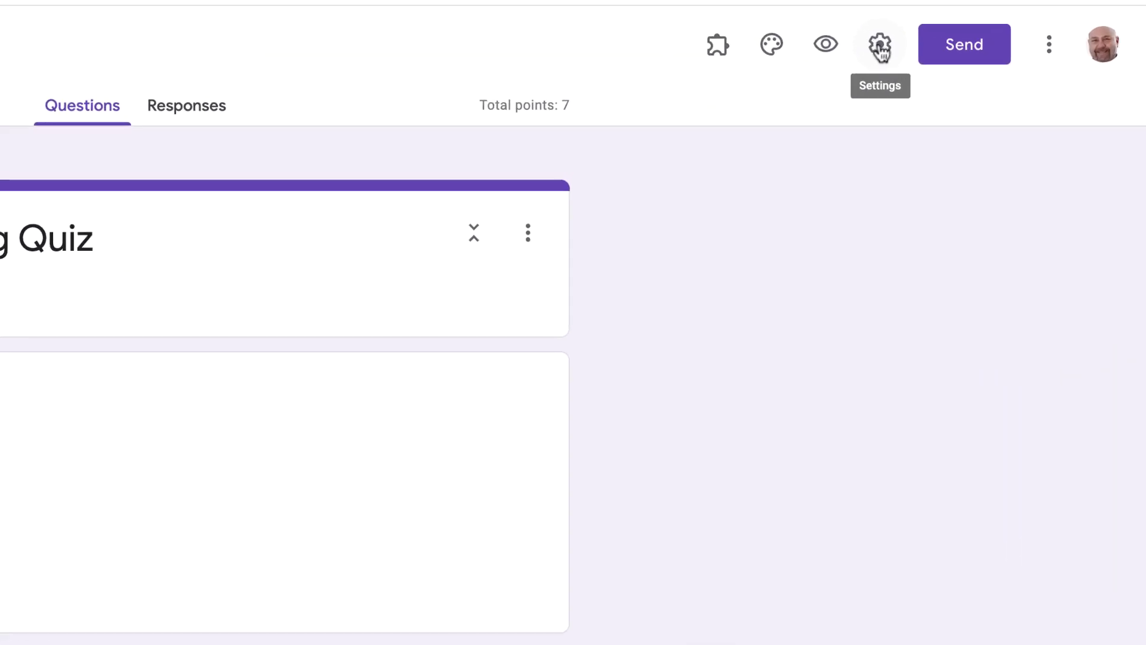
Turn on Collect email addresses in the form's General settings and save.
{"action": "left_click", "coordinate": [983, 90]}
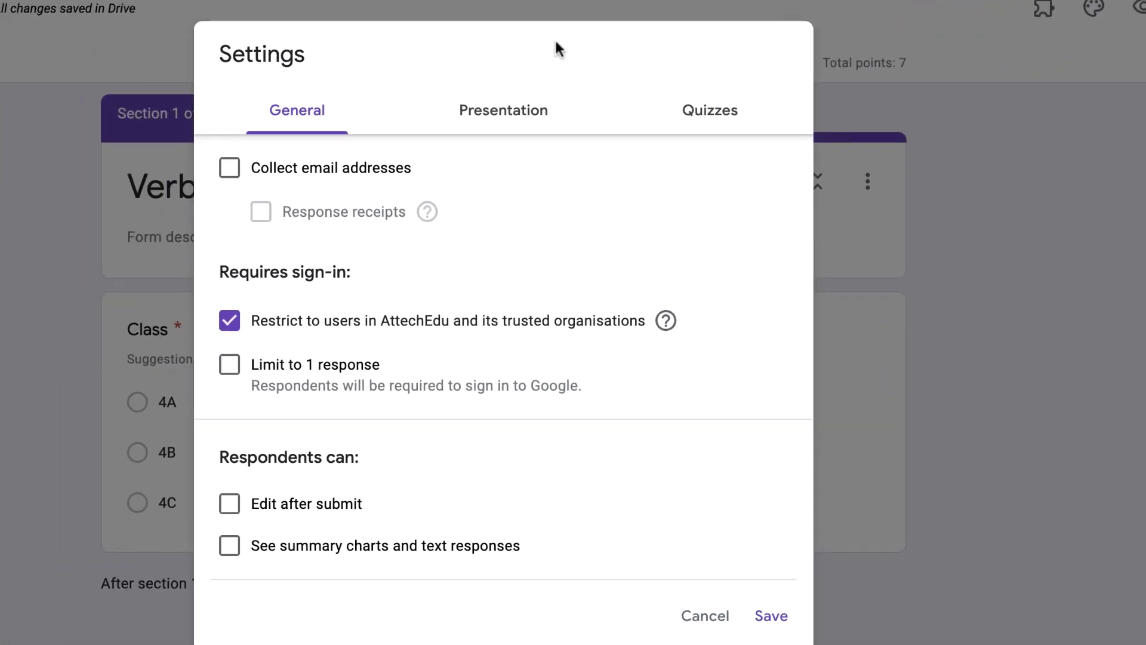
{"action": "left_click", "coordinate": [315, 156]}
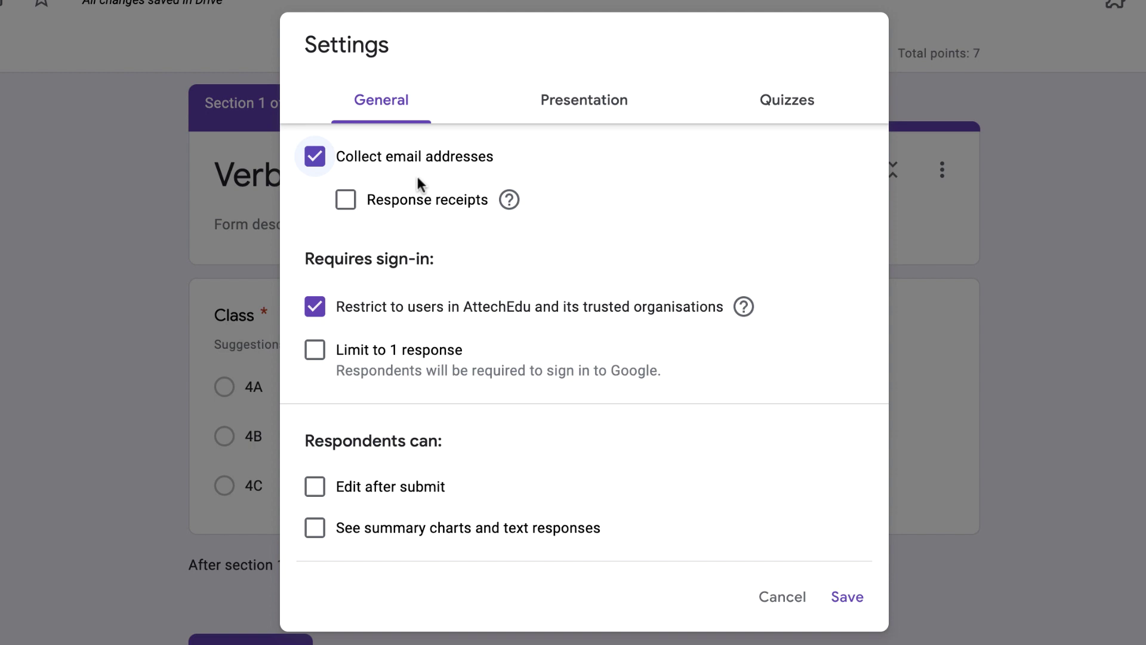
{"action": "left_click", "coordinate": [848, 596]}
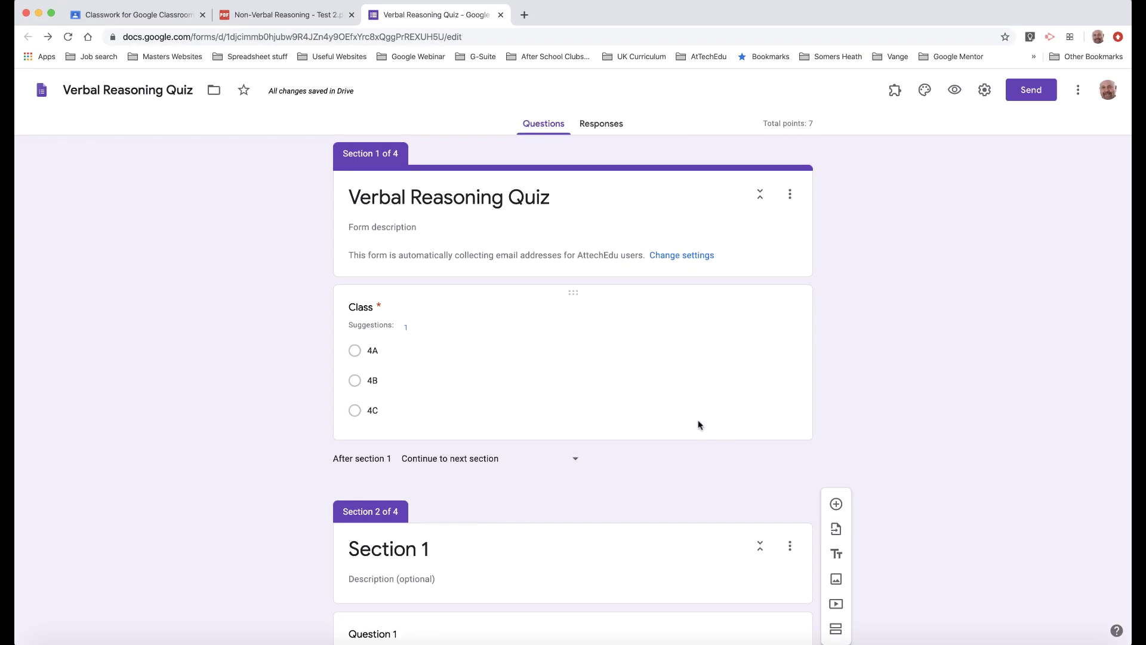
File the Verbal Reasoning assignment under a new Quizzes topic and assign it to the class.
{"action": "left_click", "coordinate": [149, 16]}
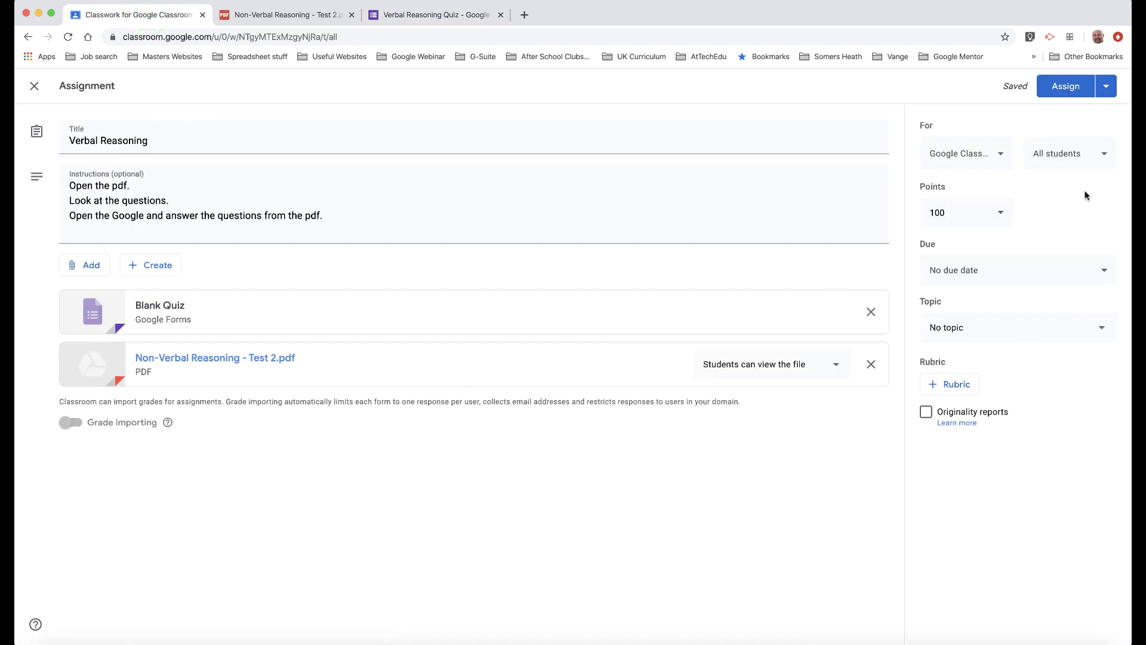
{"action": "left_click", "coordinate": [1091, 329]}
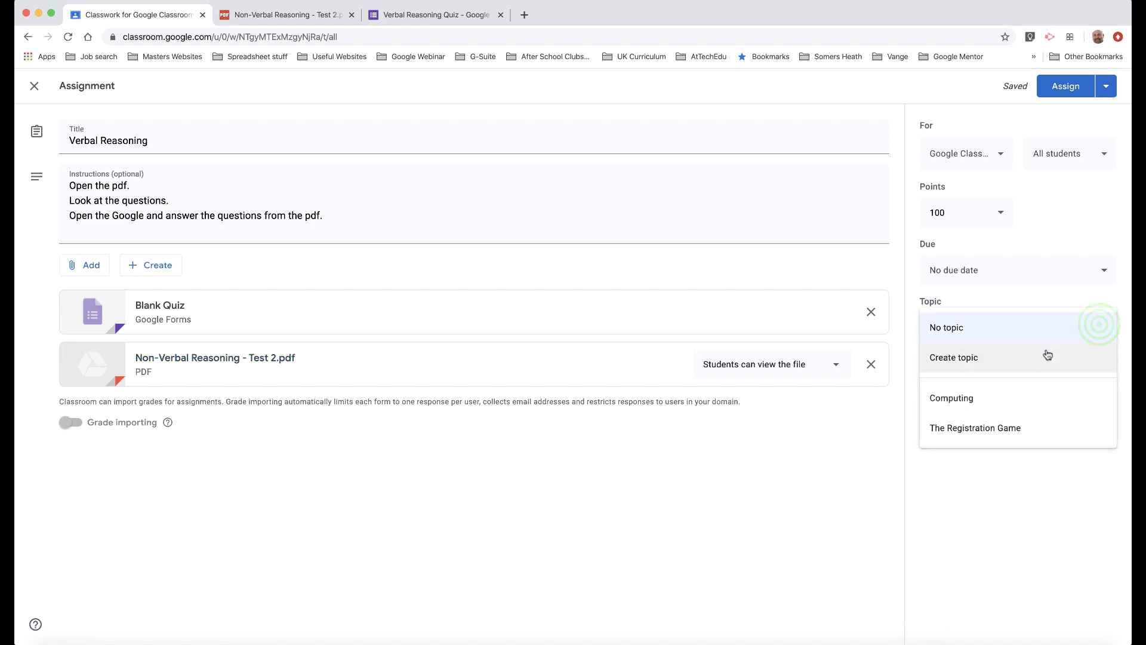
{"action": "left_click", "coordinate": [1023, 358]}
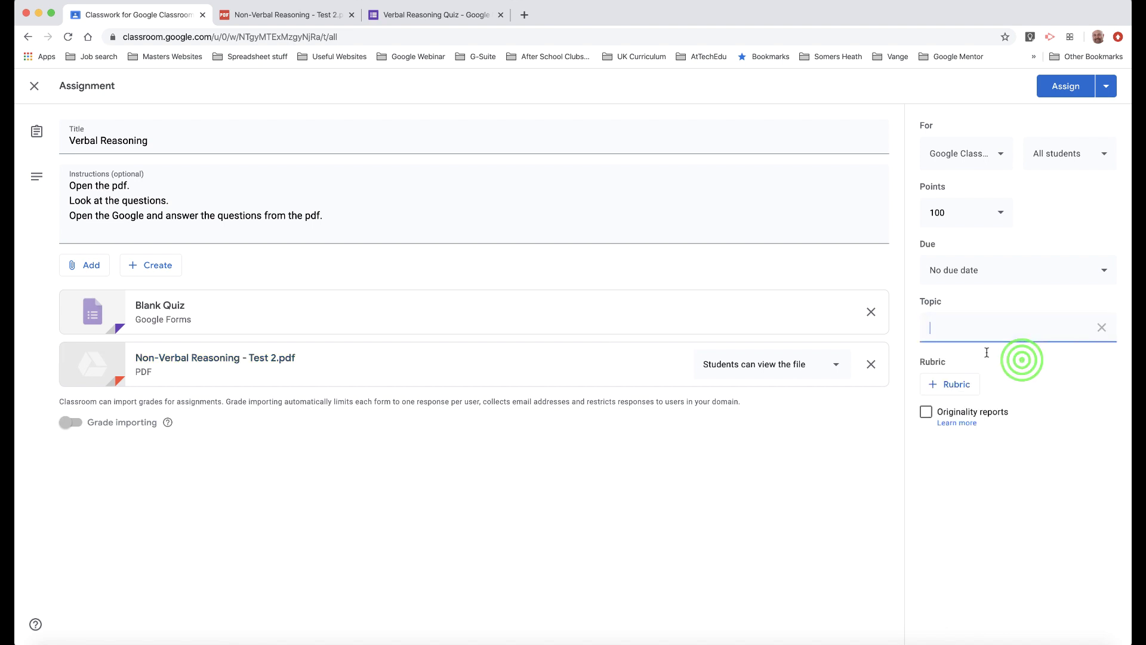
{"action": "type", "text": "Quizzes"}
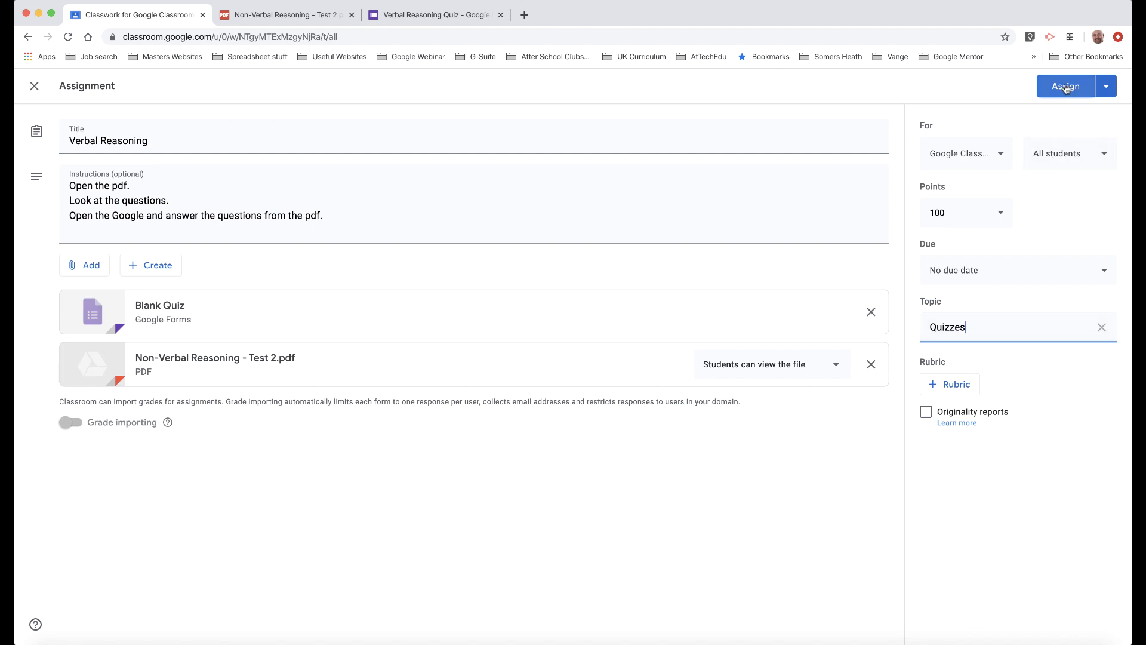
{"action": "left_click", "coordinate": [1067, 88]}
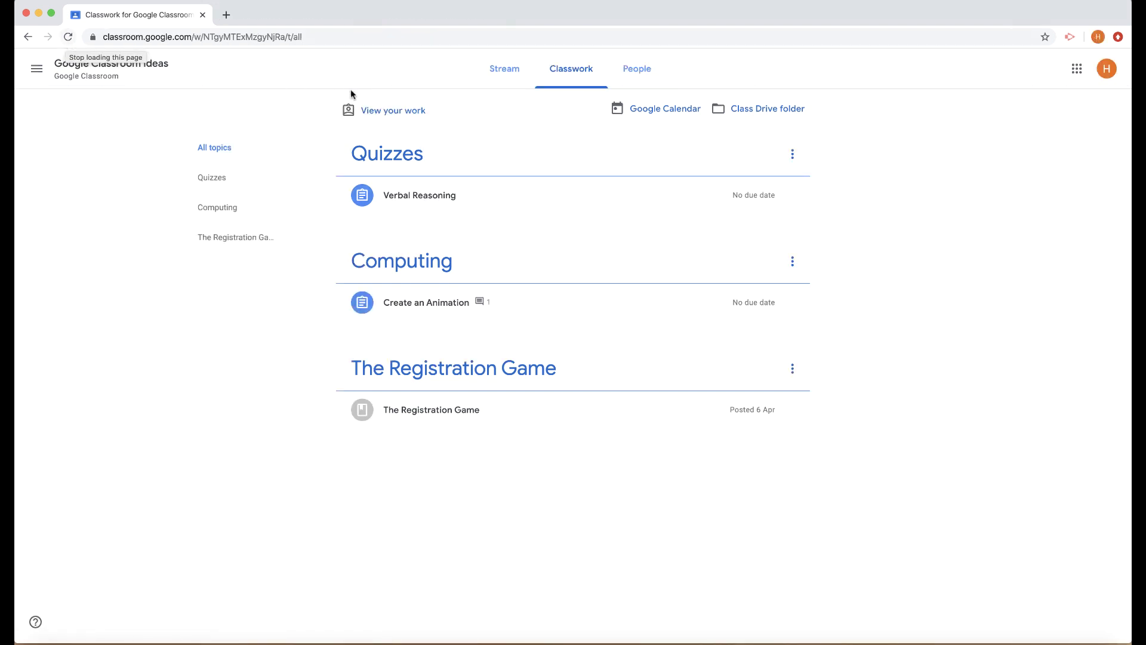
From the Verbal Reasoning assignment page, open the quiz form and Non-Verbal Reasoning PDF, ending on the quiz.
{"action": "left_click", "coordinate": [571, 197]}
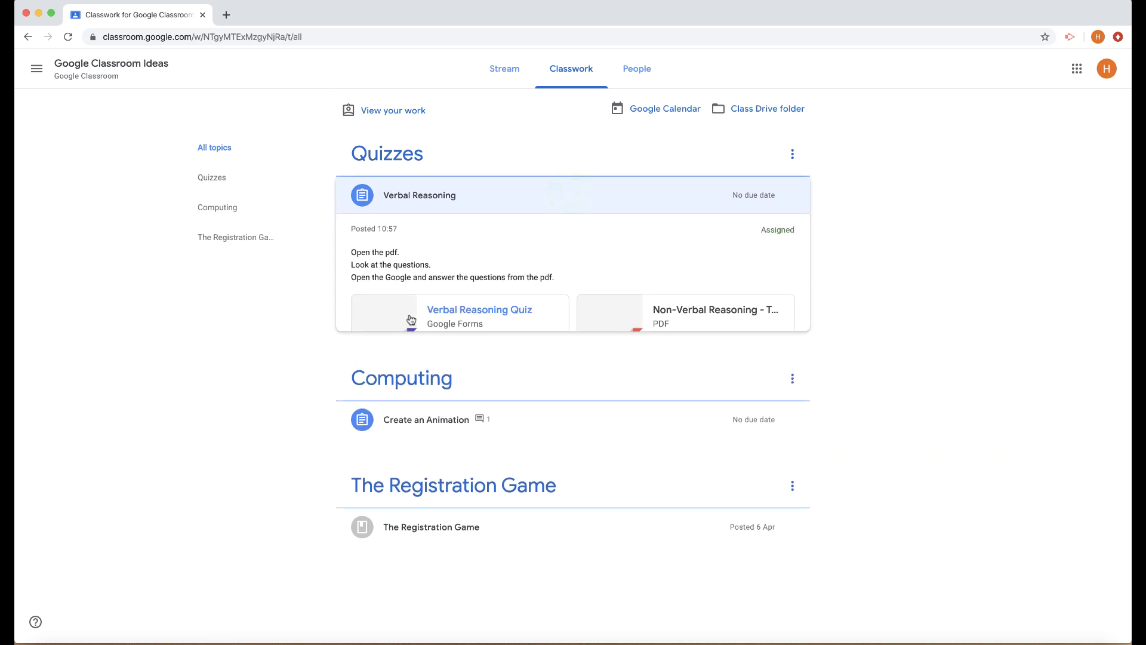
{"action": "left_click", "coordinate": [395, 367]}
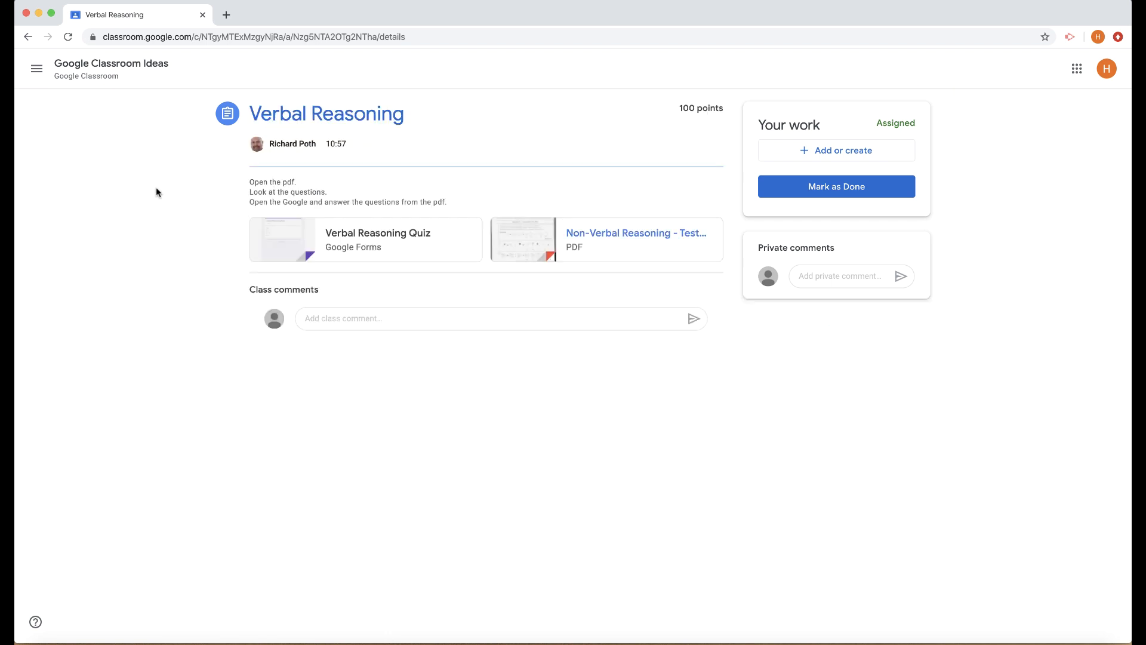
{"action": "left_click", "coordinate": [380, 236]}
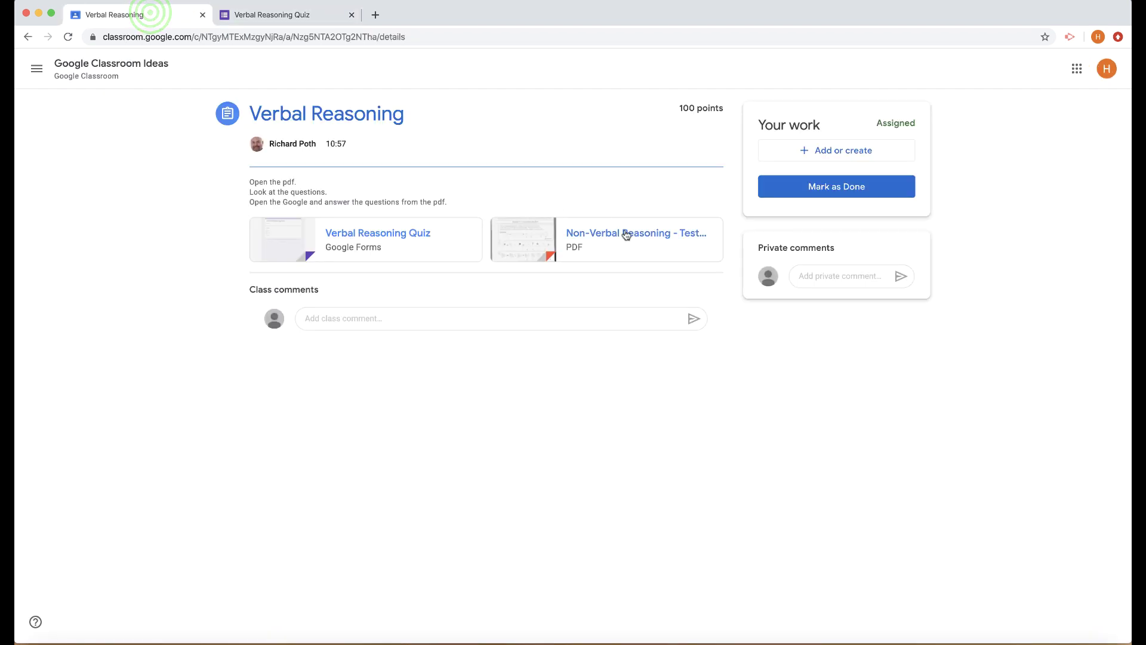
{"action": "left_click", "coordinate": [633, 237]}
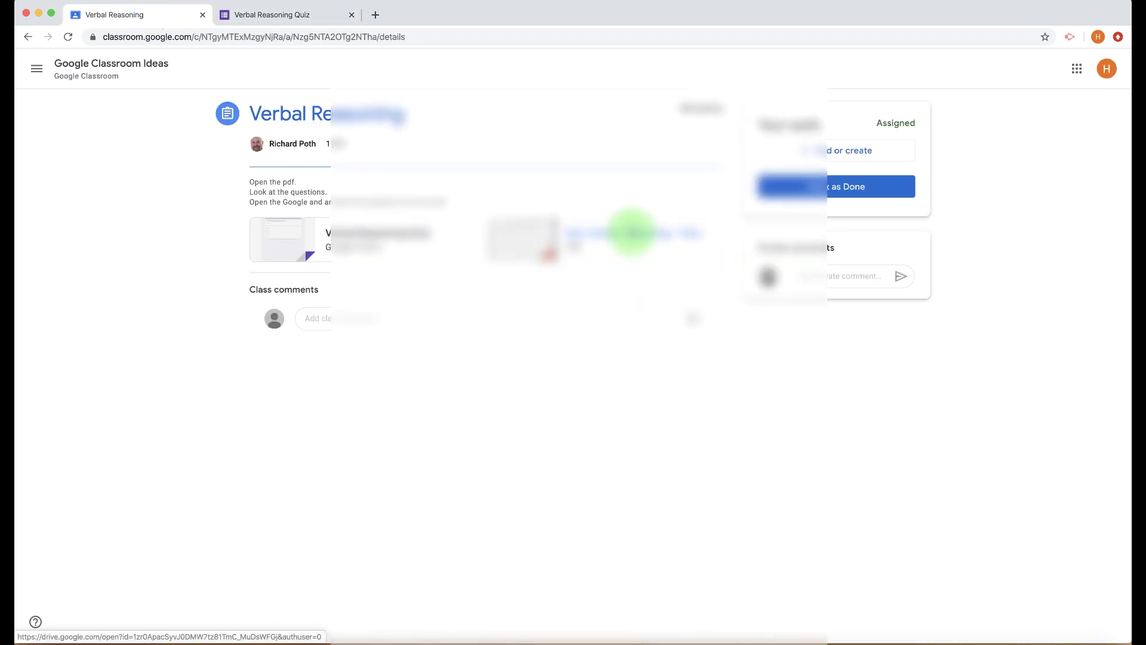
{"action": "left_click", "coordinate": [294, 13]}
{"action": "left_click", "coordinate": [153, 15]}
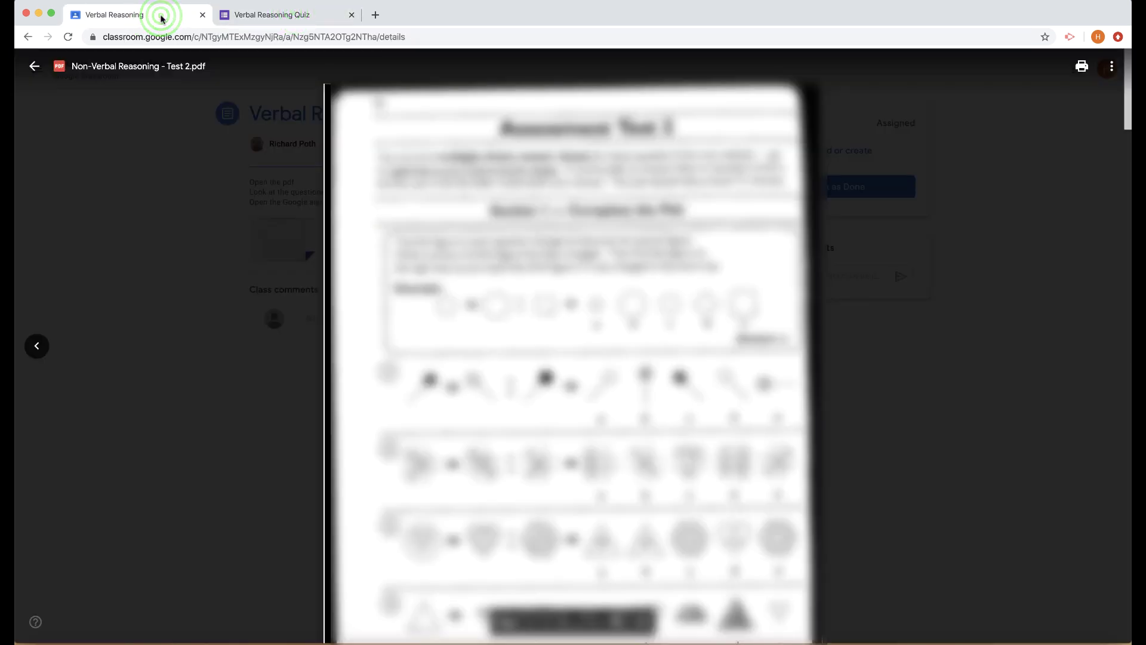
{"action": "left_click", "coordinate": [303, 21]}
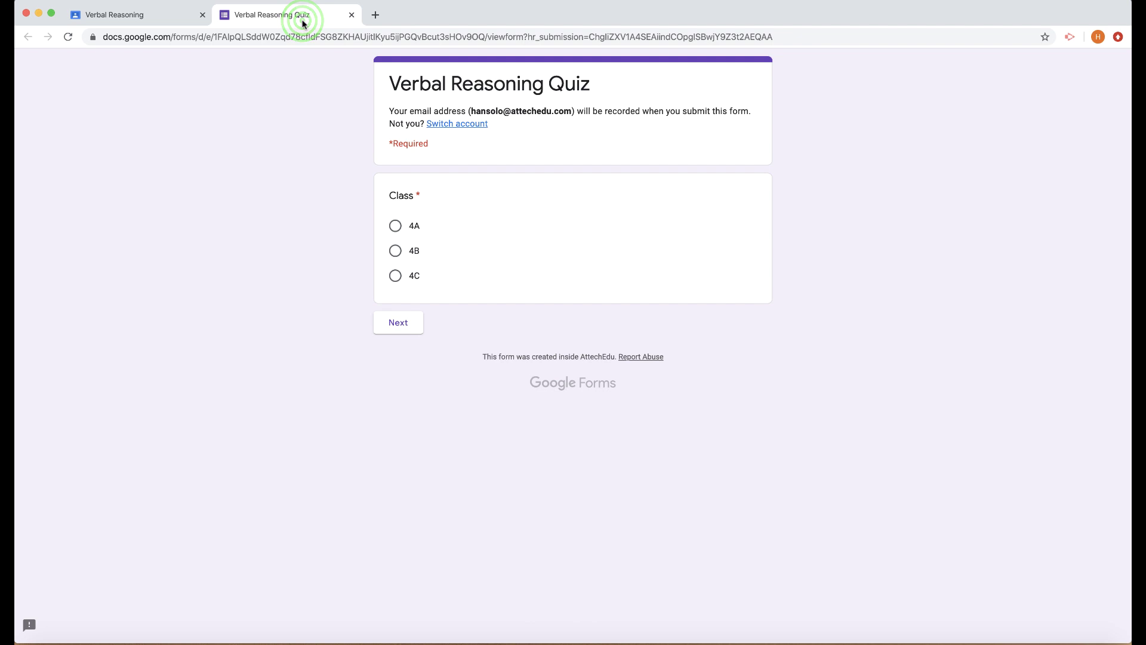
Choose the student's class, continue to the first section, and read the PDF test questions.
{"action": "left_click", "coordinate": [396, 226]}
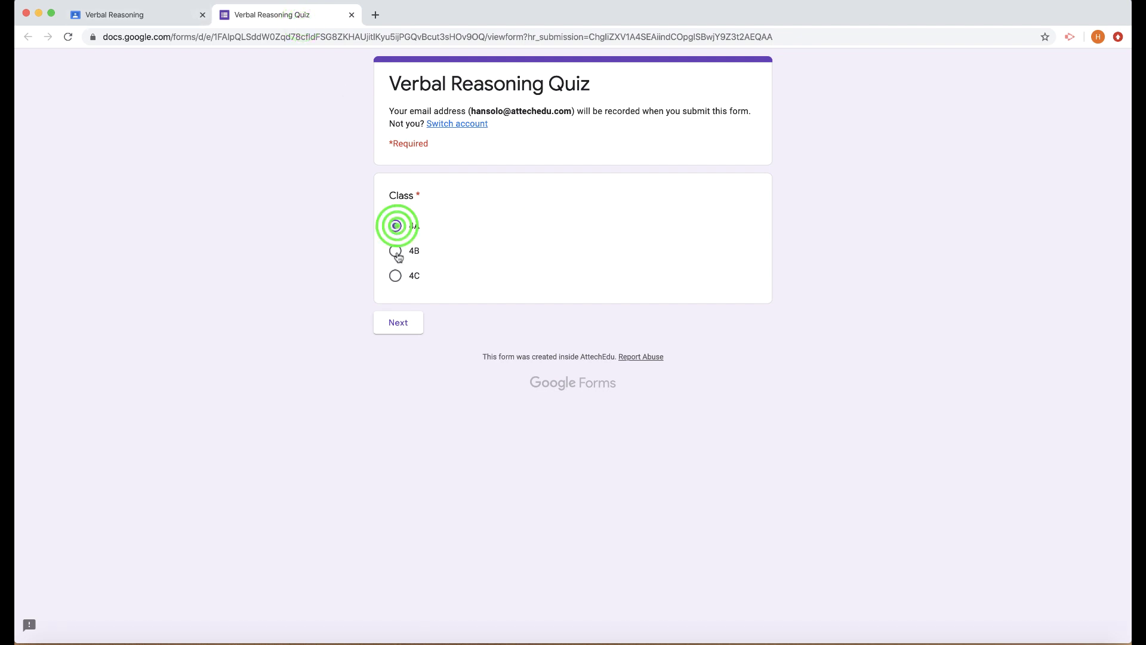
{"action": "left_click", "coordinate": [399, 327]}
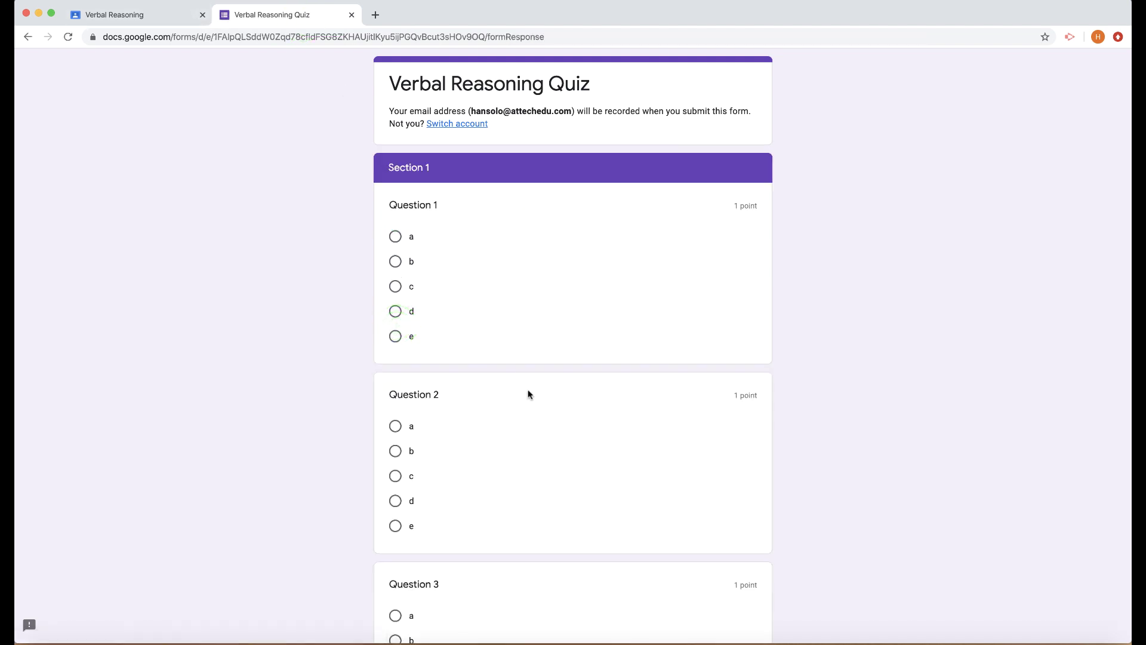
{"action": "left_click", "coordinate": [146, 17]}
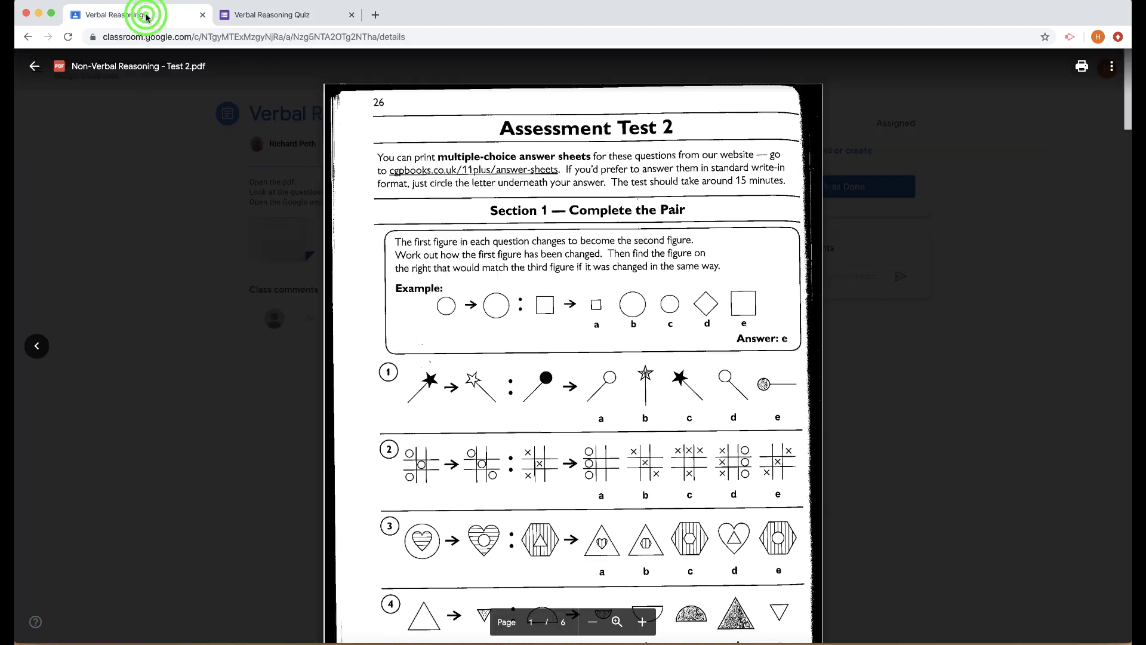
{"action": "left_click", "coordinate": [281, 14]}
{"action": "left_click", "coordinate": [163, 19]}
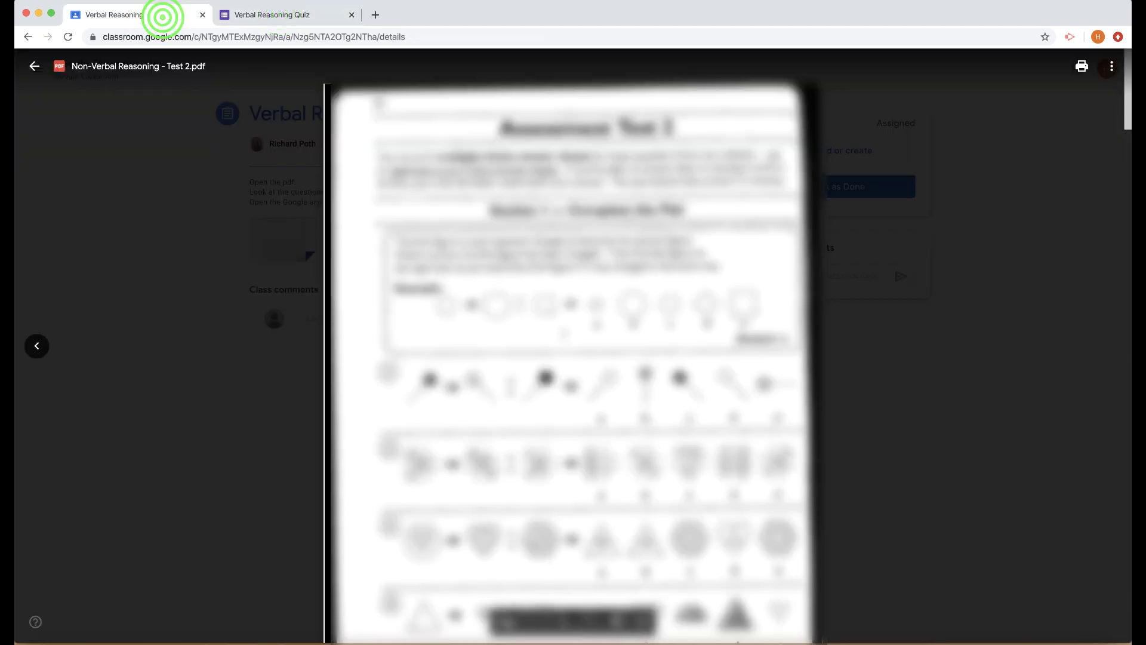
{"action": "scroll", "coordinate": [567, 346], "scroll_direction": "down", "scroll_amount": 3}
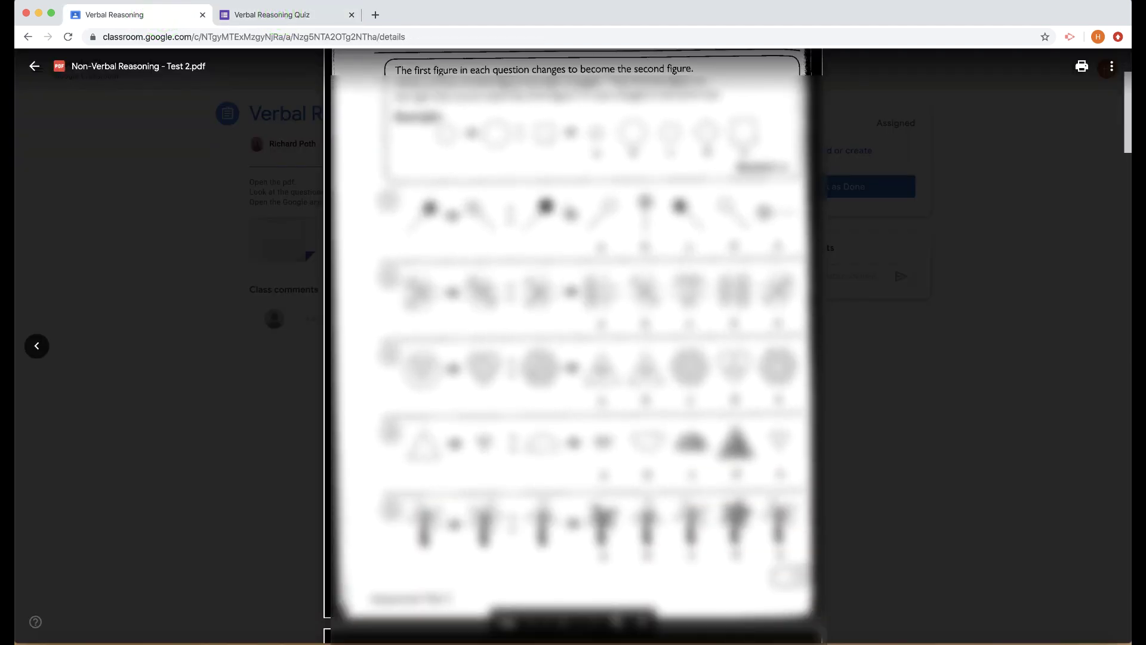
{"action": "left_click", "coordinate": [315, 17]}
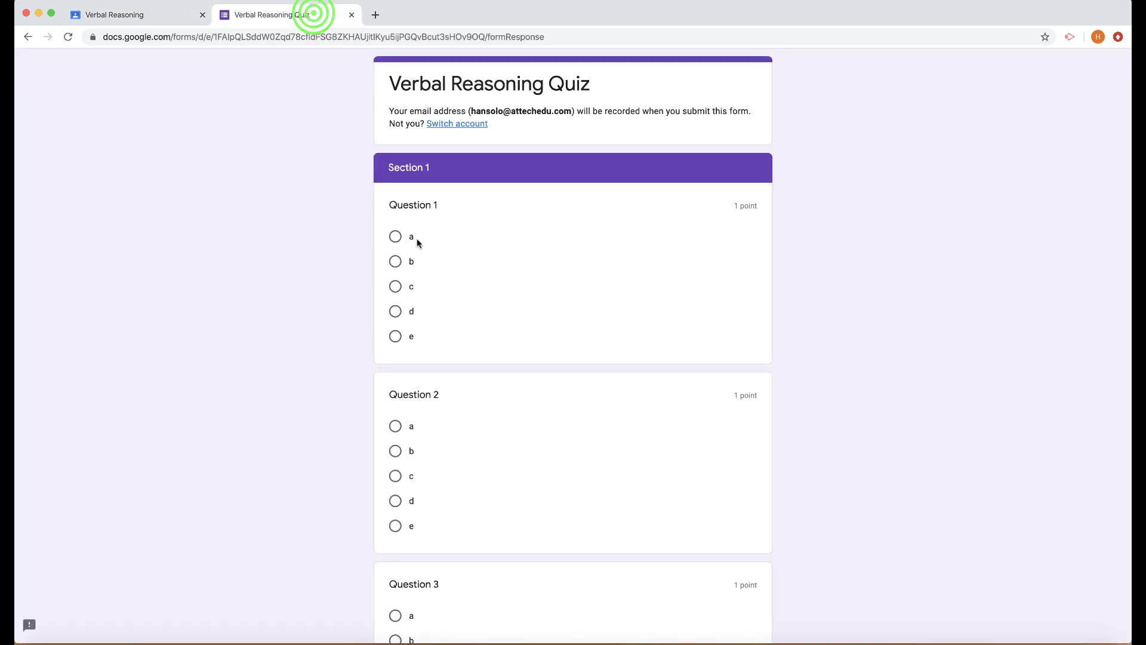
Answer Questions 1–5 with a, c, d, c, c and continue to Section 2.
{"action": "left_click", "coordinate": [395, 238]}
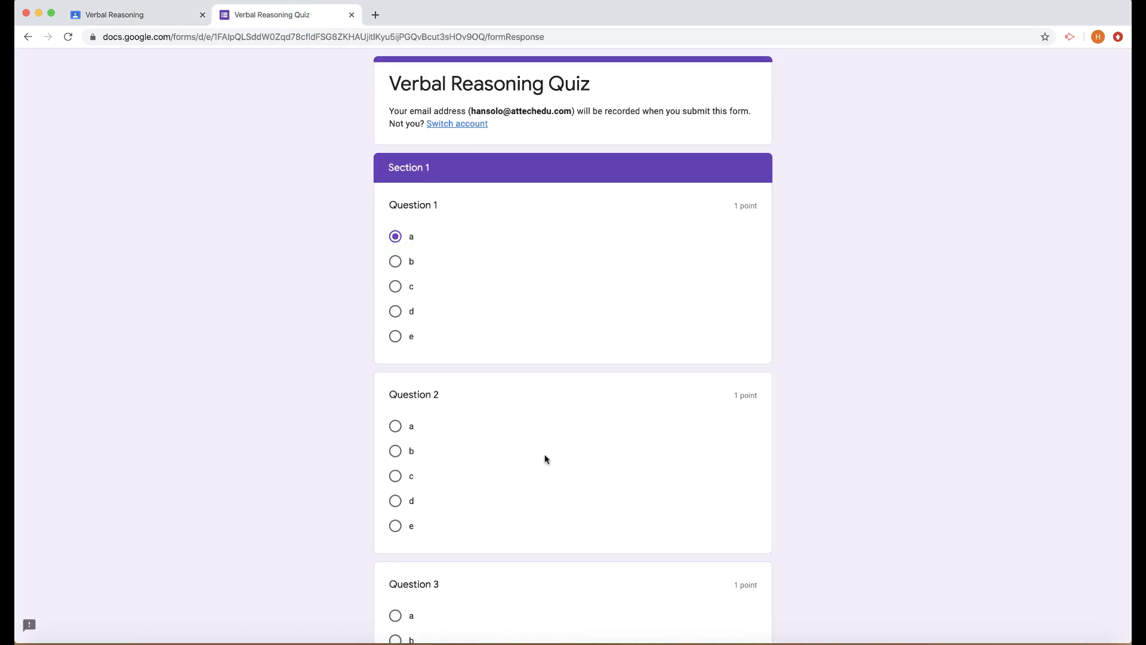
{"action": "scroll", "coordinate": [544, 459], "scroll_direction": "down", "scroll_amount": 1}
{"action": "left_click", "coordinate": [397, 435]}
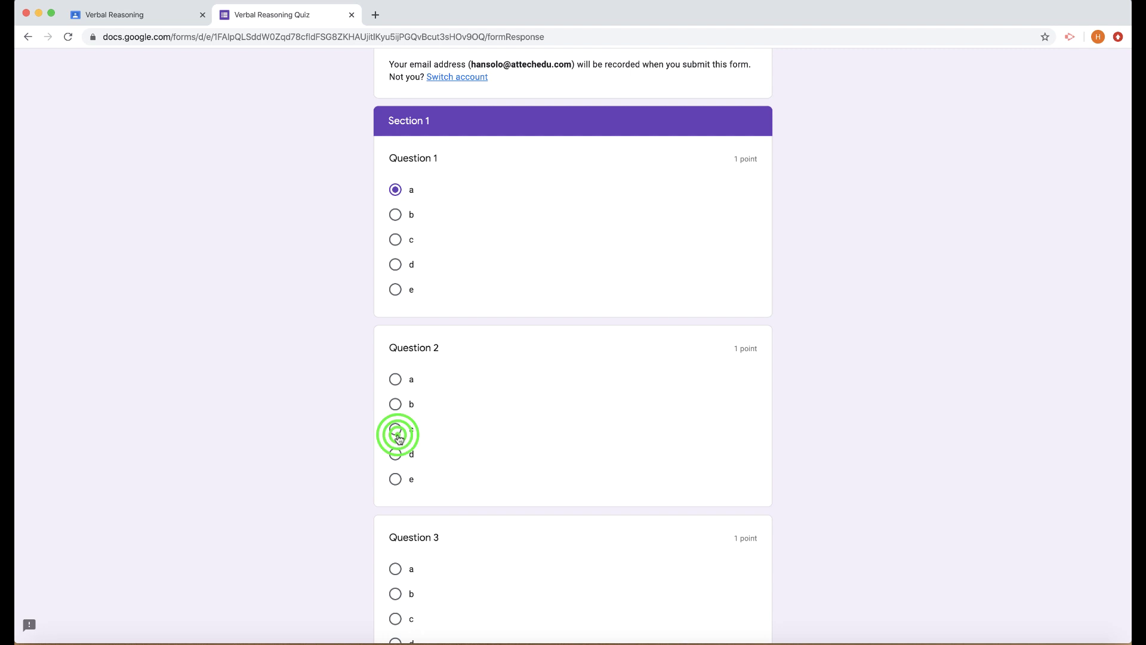
{"action": "scroll", "coordinate": [397, 433], "scroll_direction": "down", "scroll_amount": 4}
{"action": "left_click", "coordinate": [397, 430]}
{"action": "scroll", "coordinate": [397, 430], "scroll_direction": "down", "scroll_amount": 3}
{"action": "left_click", "coordinate": [396, 430]}
{"action": "scroll", "coordinate": [418, 502], "scroll_direction": "down", "scroll_amount": 3}
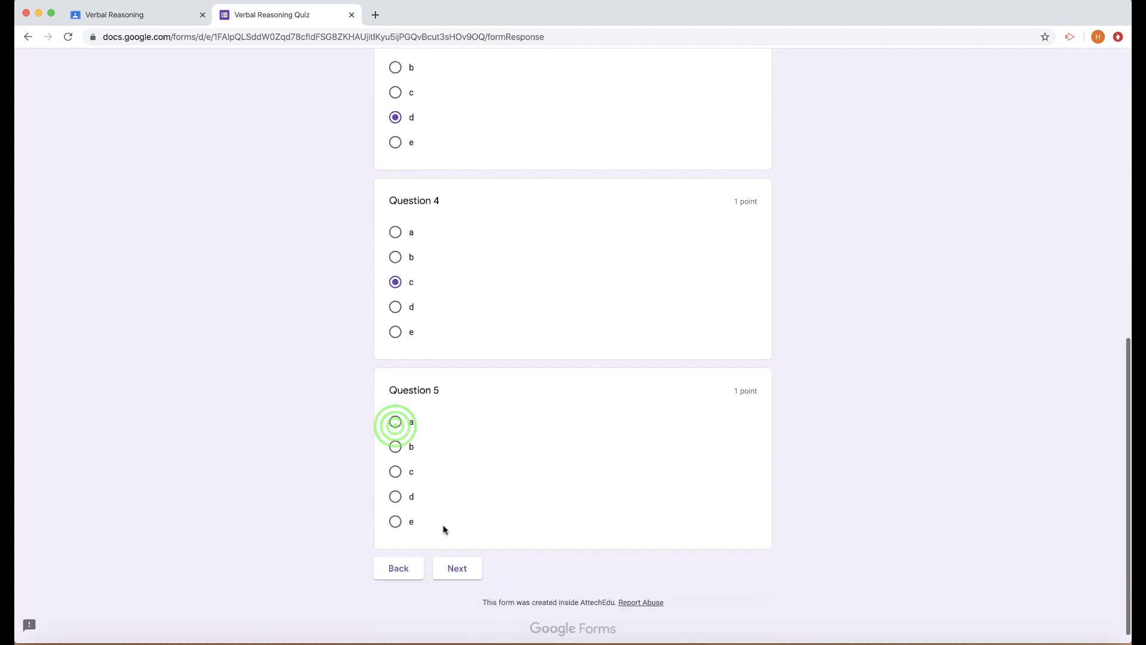
{"action": "left_click", "coordinate": [395, 478]}
{"action": "left_click", "coordinate": [455, 572]}
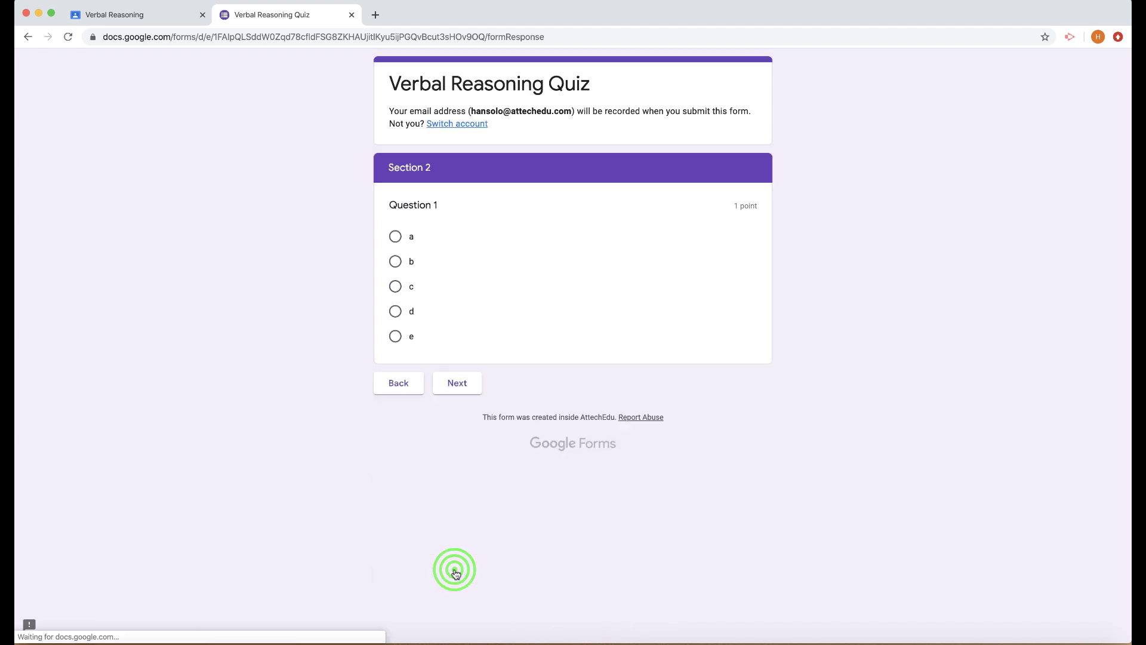
Answer d in Section 2 and a in Section 3, then submit the quiz.
{"action": "left_click", "coordinate": [396, 312]}
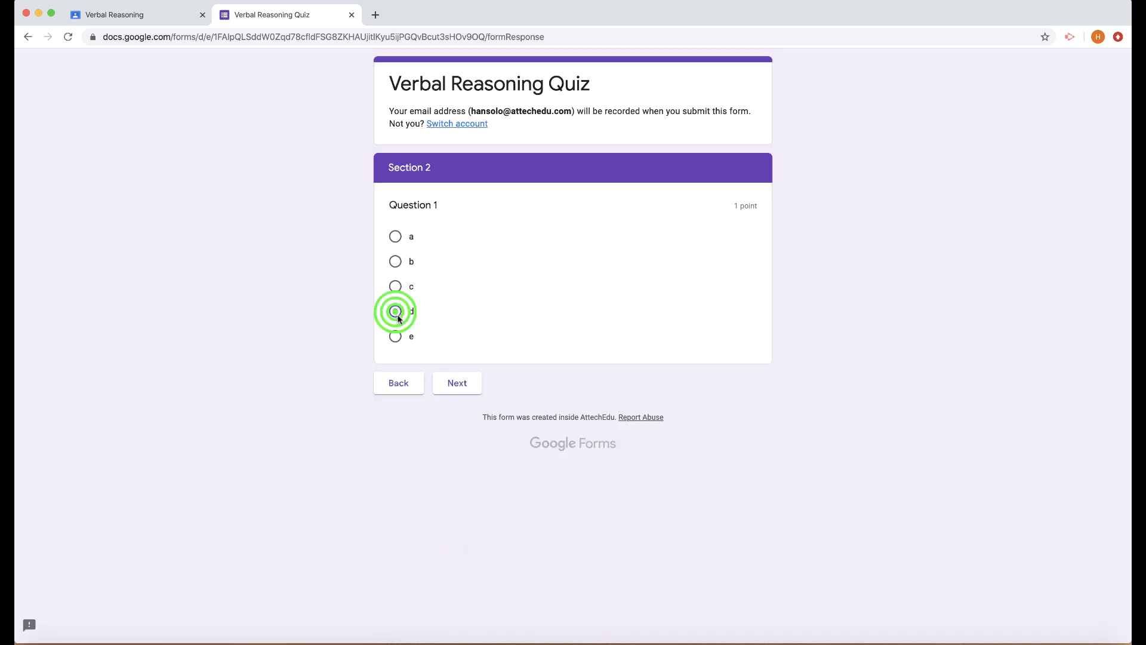
{"action": "left_click", "coordinate": [453, 383]}
{"action": "left_click", "coordinate": [396, 237]}
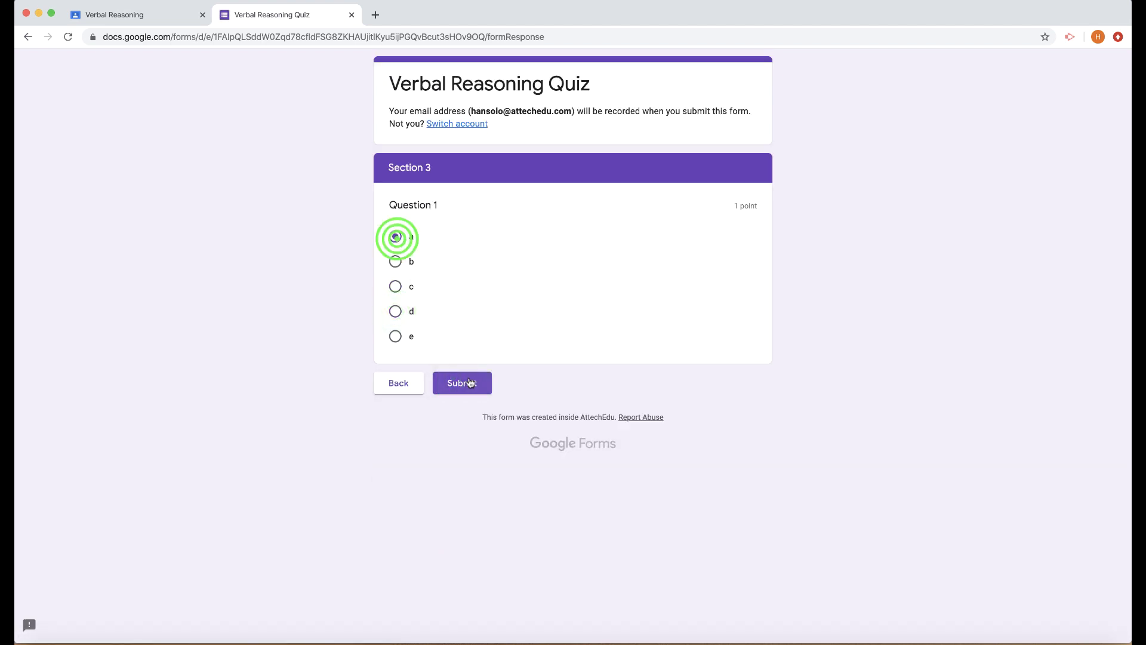
{"action": "left_click", "coordinate": [461, 383]}
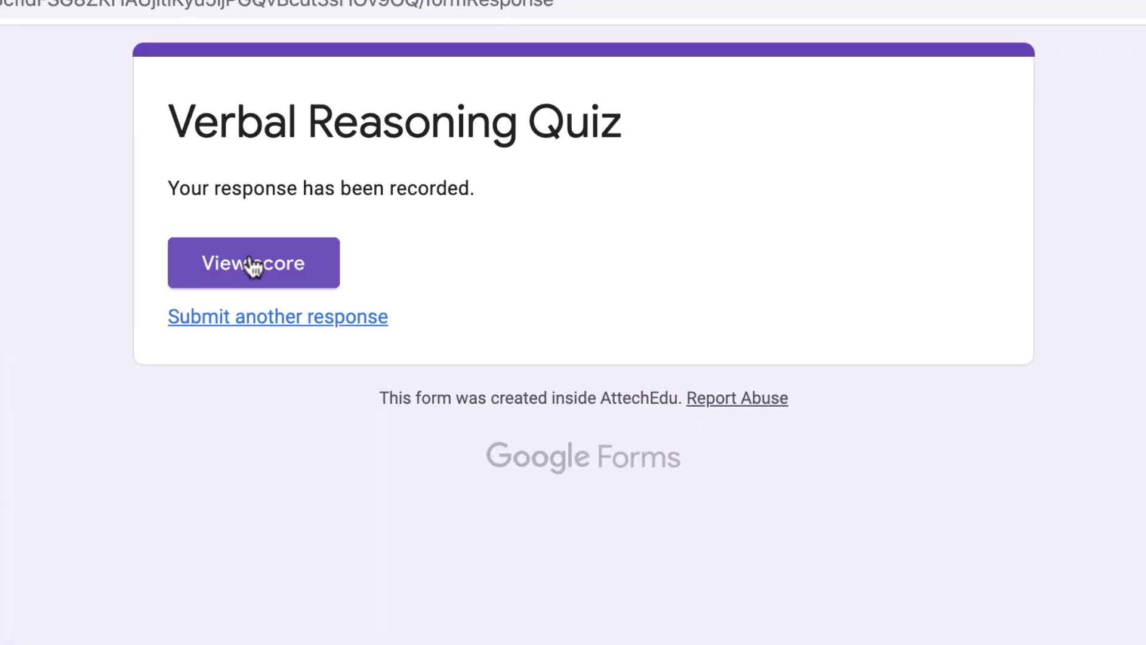
View the 1/7 score and scroll through each answer marked correct or incorrect.
{"action": "left_click", "coordinate": [250, 264]}
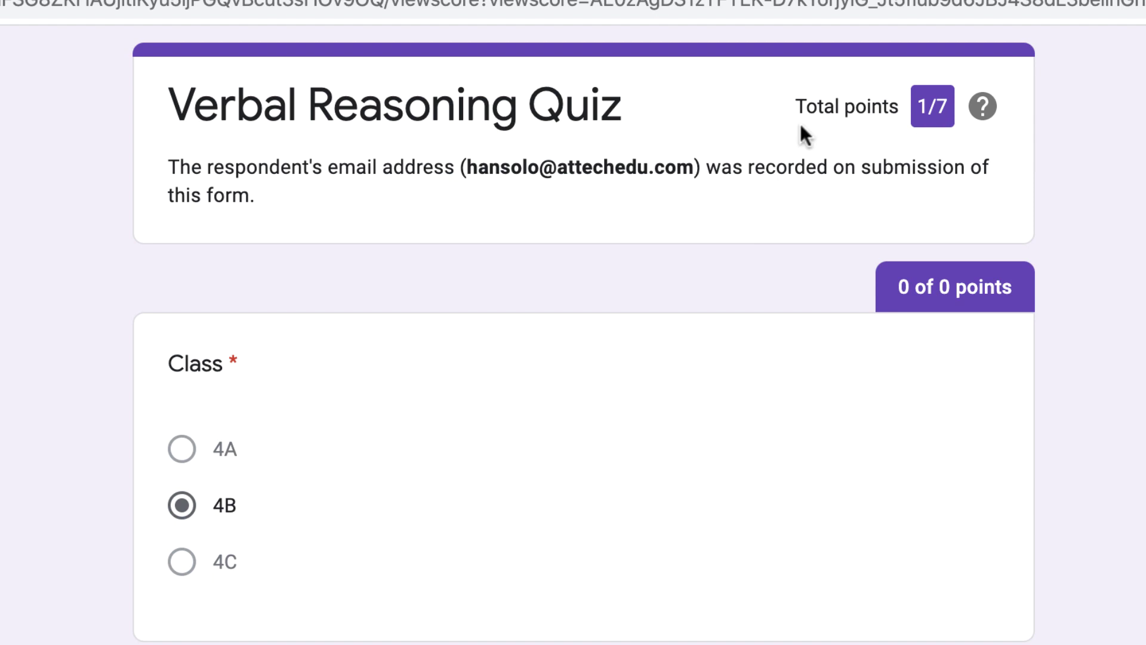
{"action": "scroll", "coordinate": [513, 636], "scroll_direction": "down", "scroll_amount": 20}
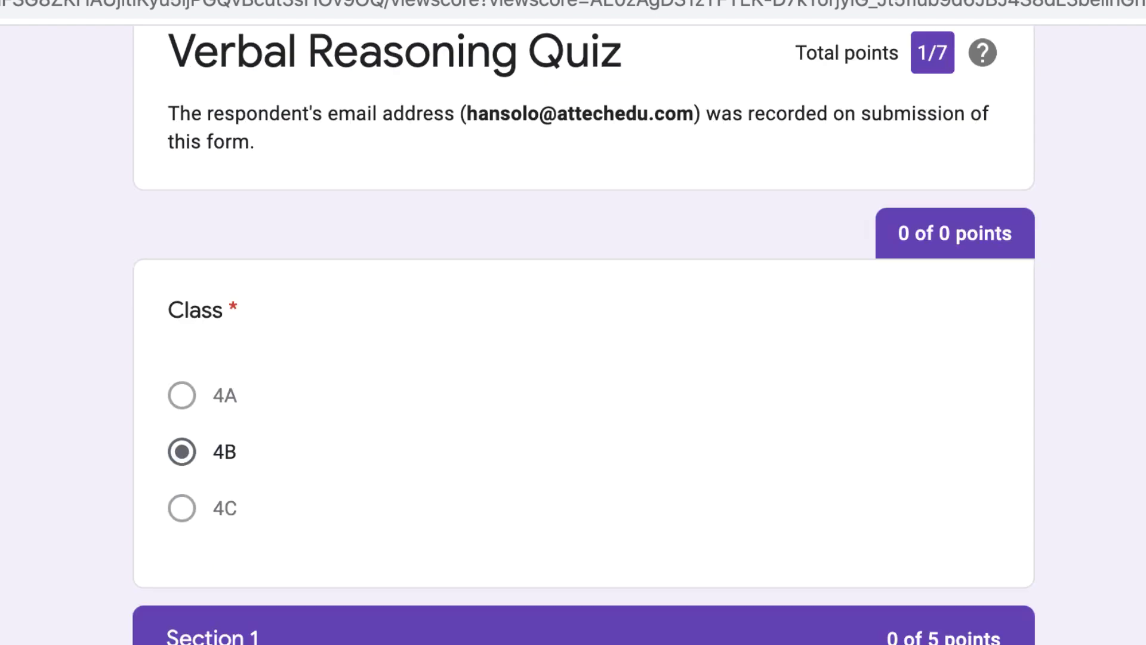
{"action": "scroll", "coordinate": [584, 346], "scroll_direction": "down", "scroll_amount": 20}
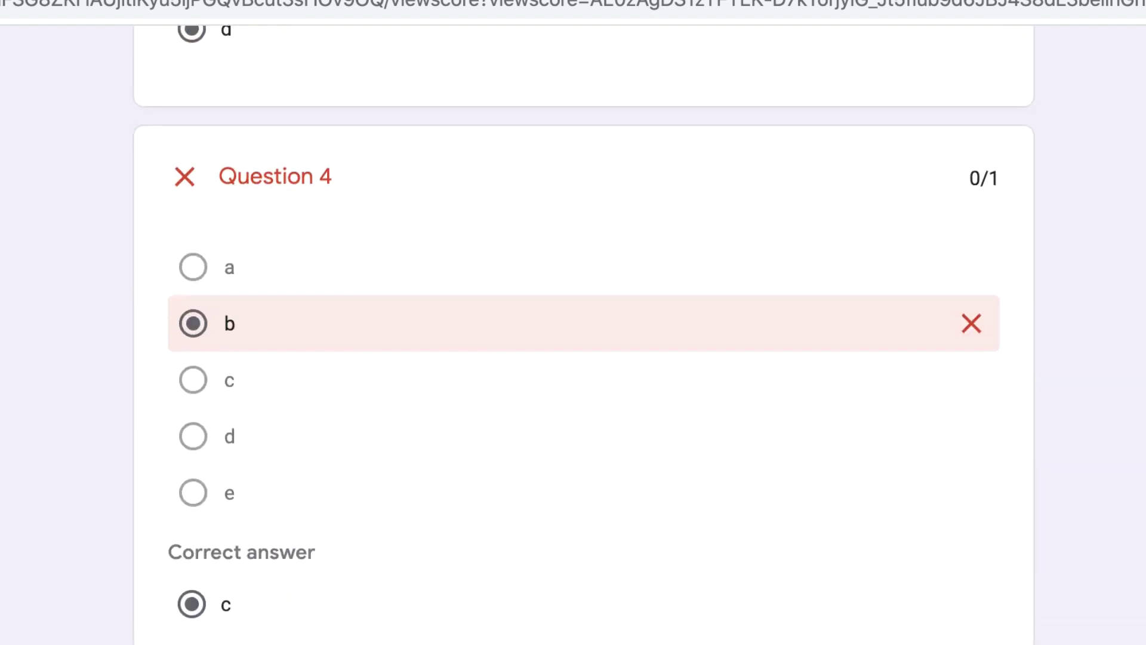
{"action": "scroll", "coordinate": [584, 346], "scroll_direction": "down", "scroll_amount": 2}
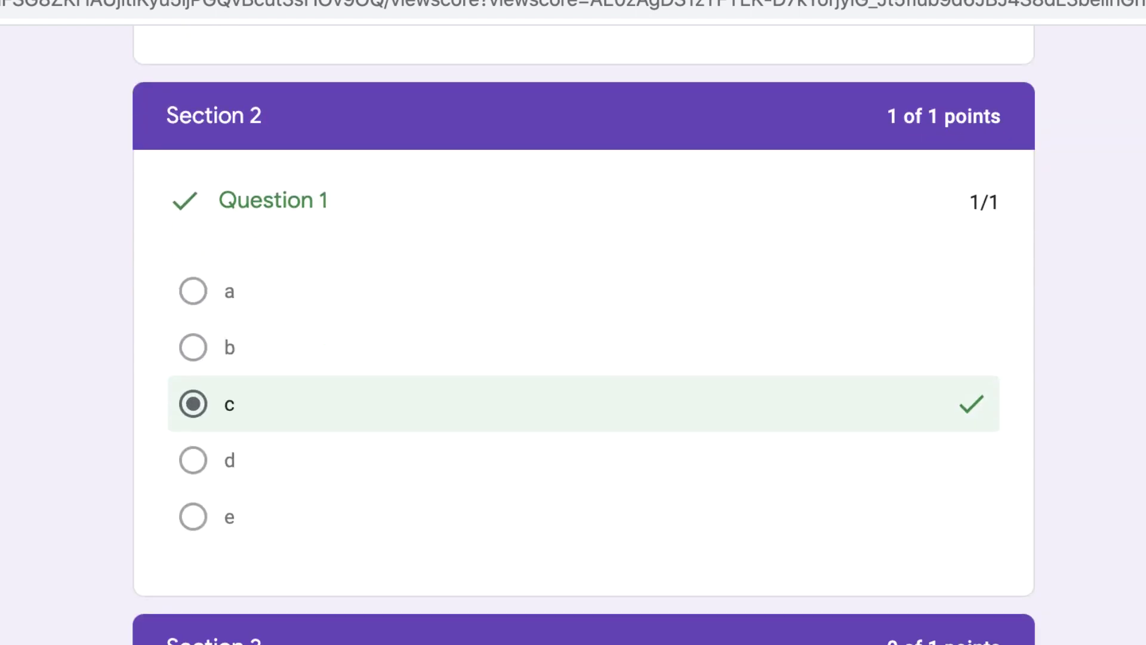
{"action": "scroll", "coordinate": [584, 347], "scroll_direction": "down", "scroll_amount": 1}
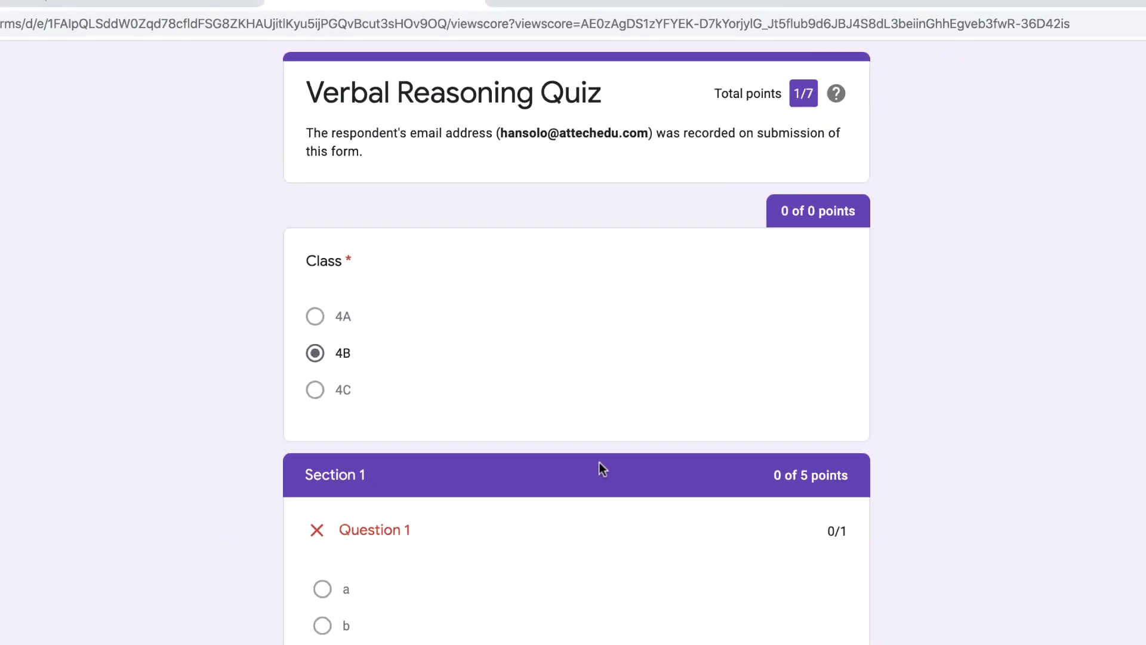